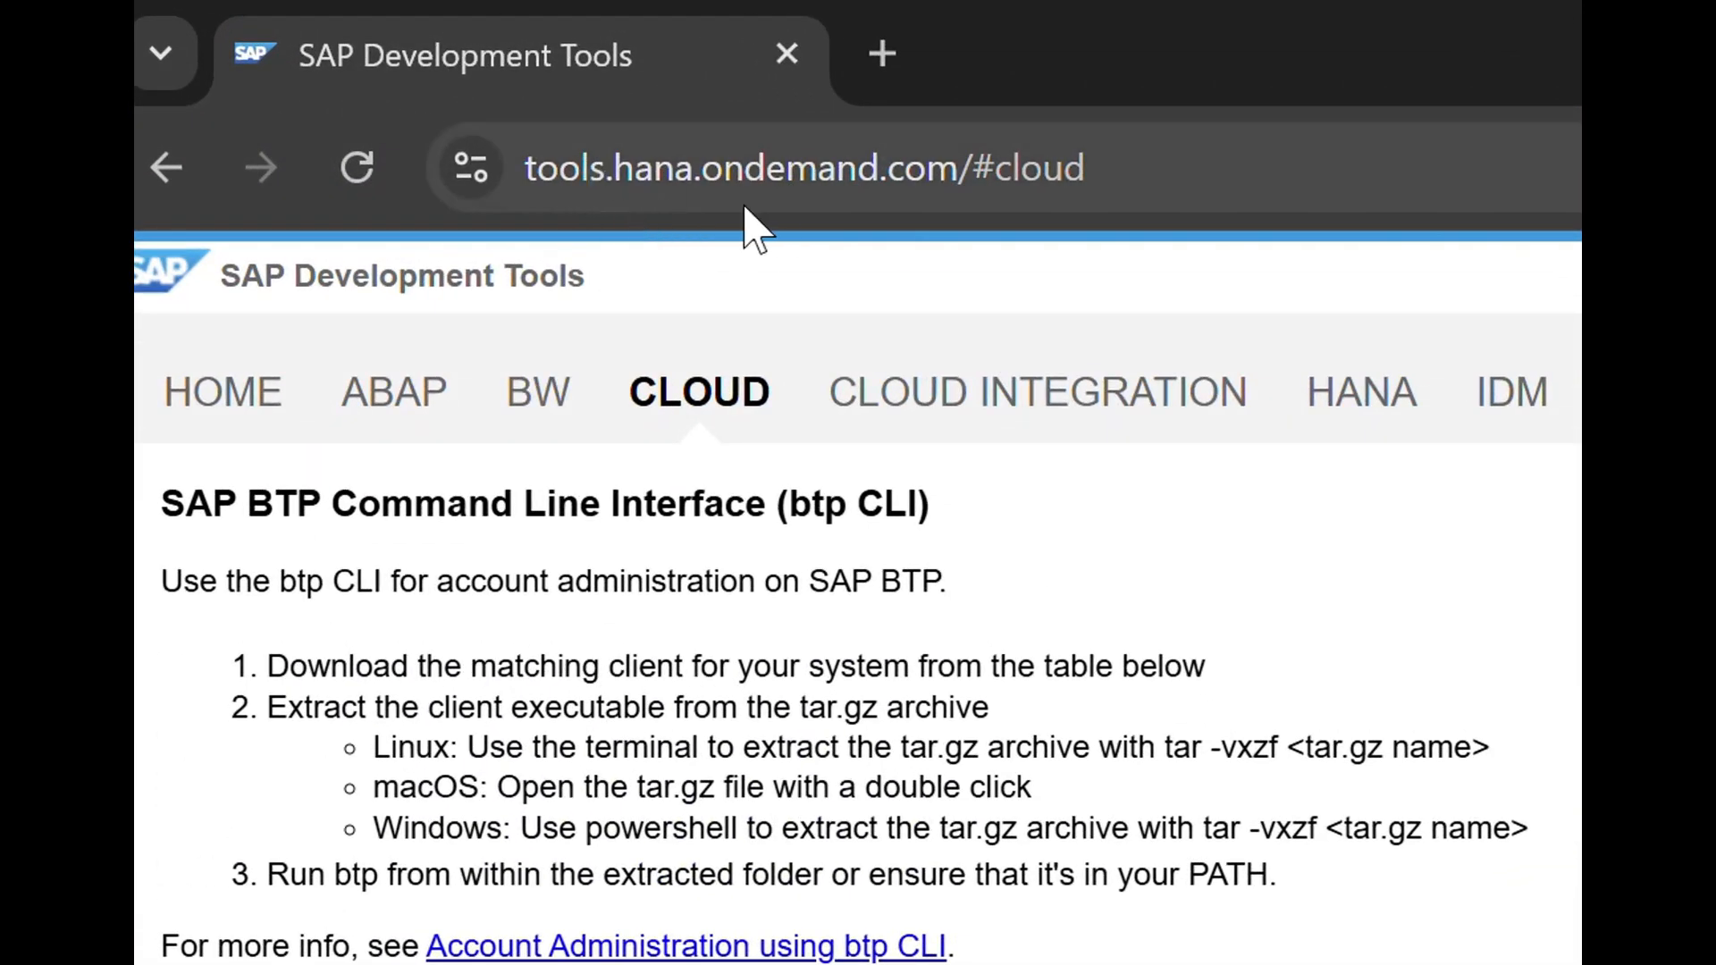
Open the Cloud downloads section and locate the Cloud Connector 2.18.2 installers table.
{"action": "left_click", "coordinate": [703, 399]}
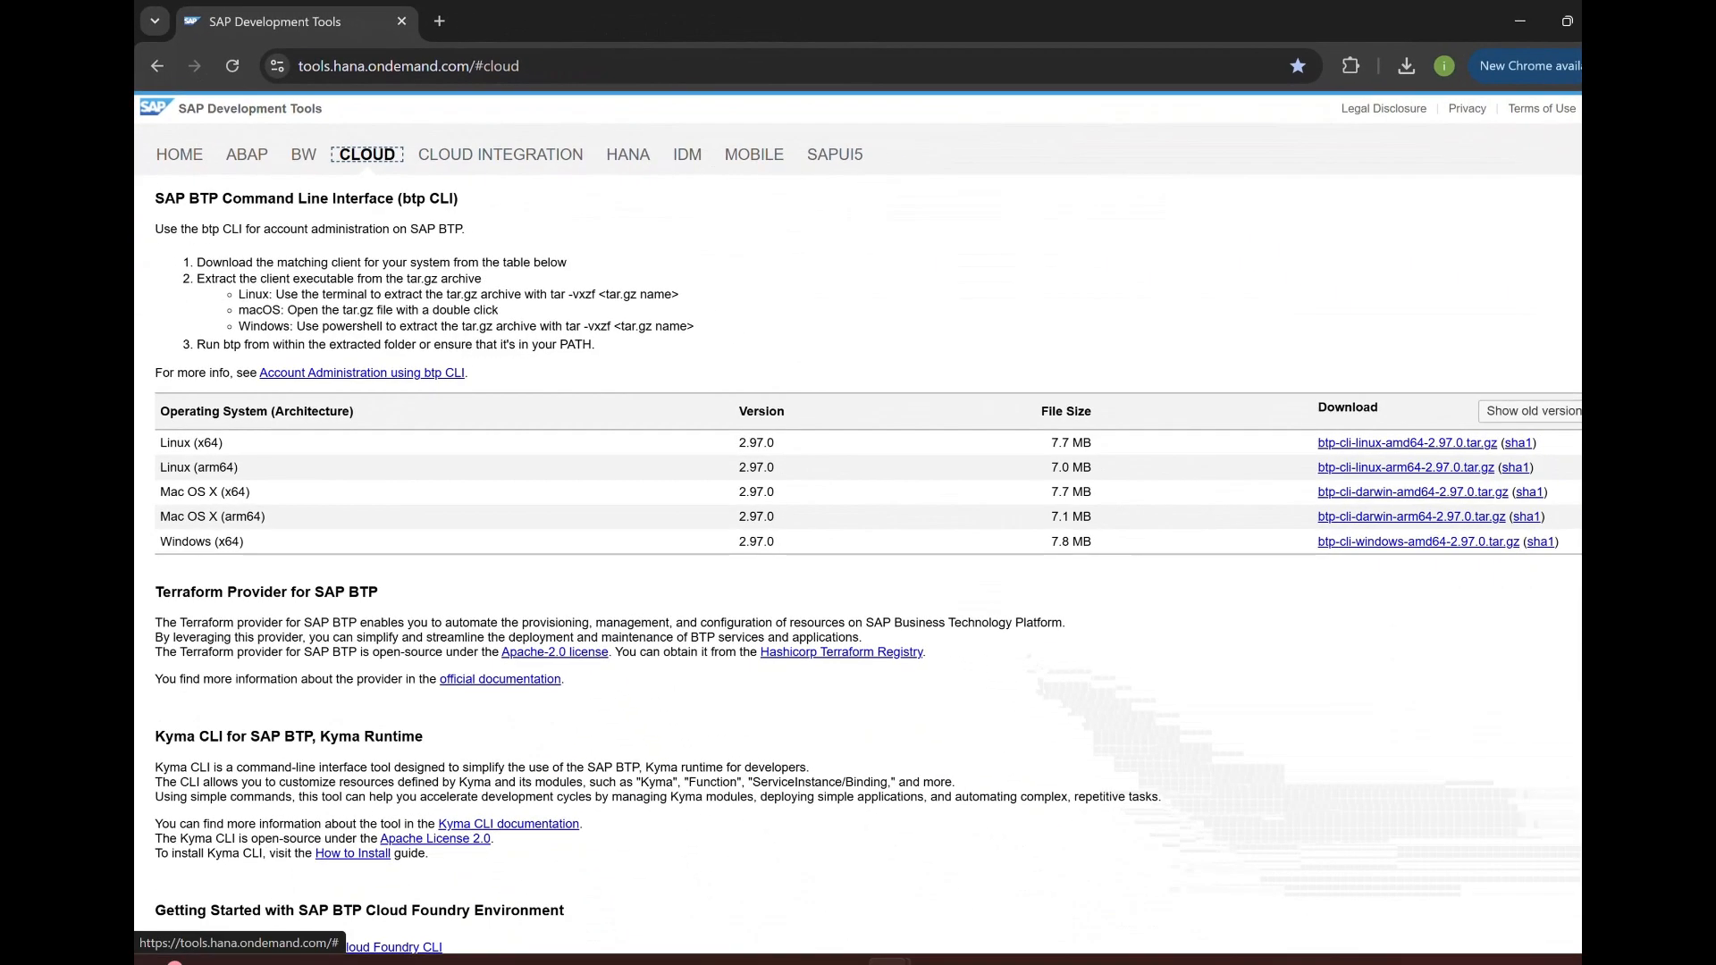
{"action": "scroll", "coordinate": [867, 563], "scroll_direction": "down", "scroll_amount": 15}
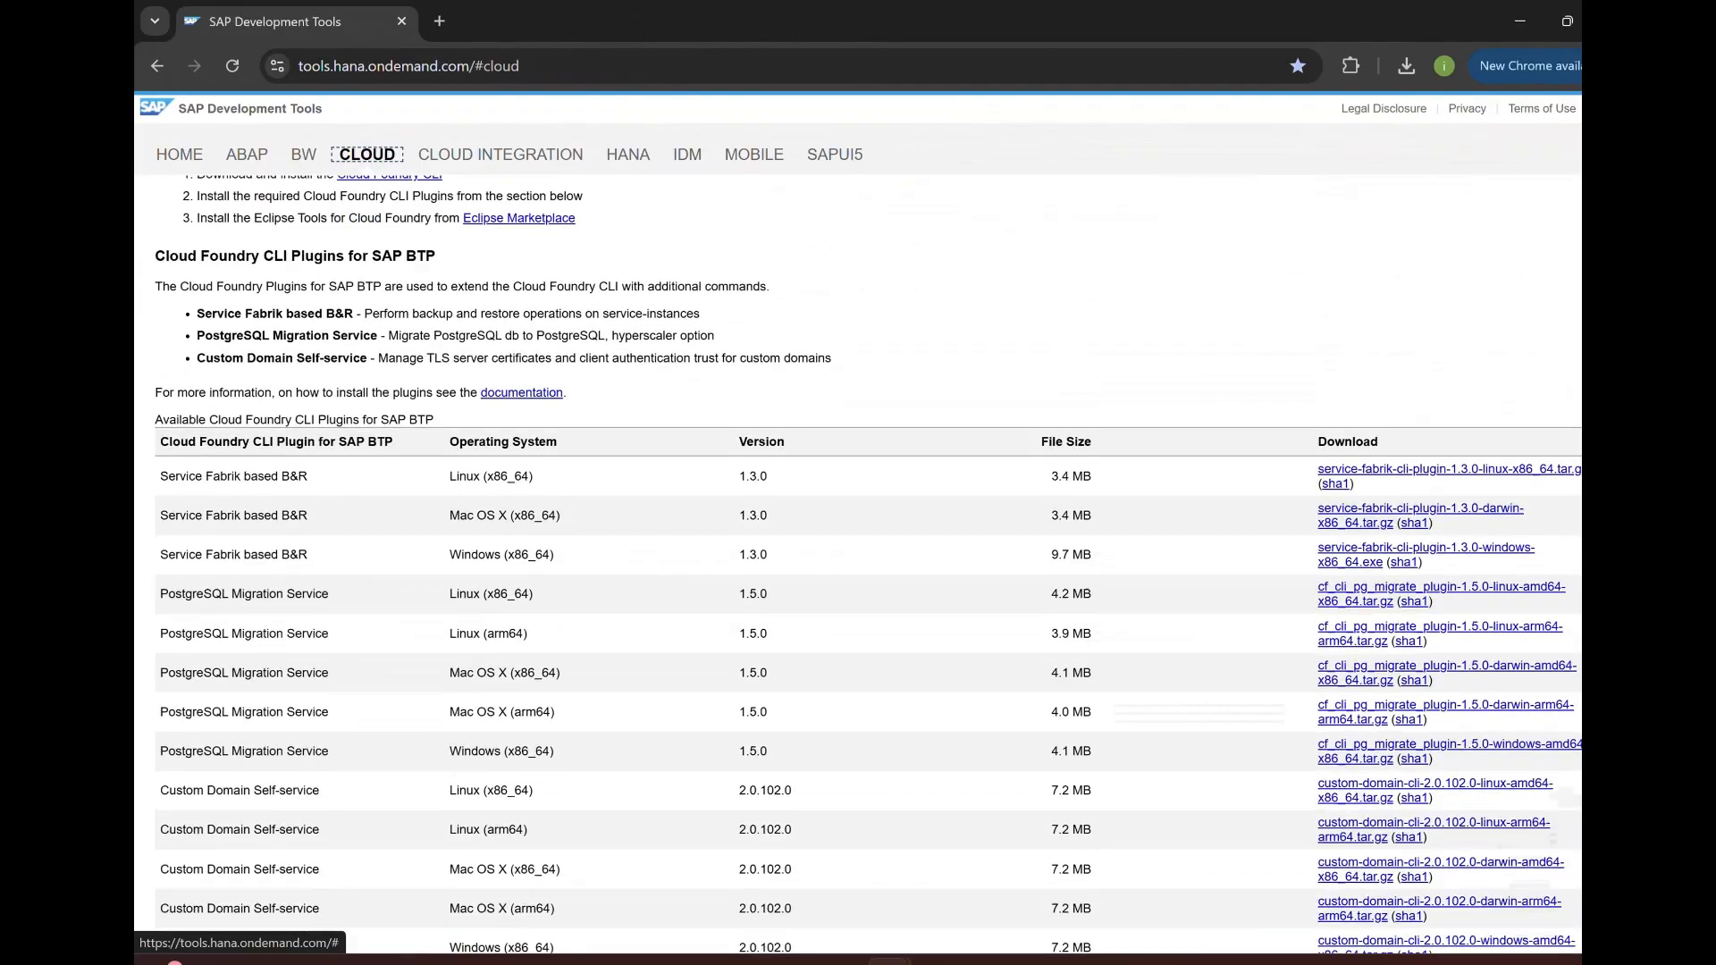
{"action": "scroll", "coordinate": [867, 563], "scroll_direction": "down", "scroll_amount": 8}
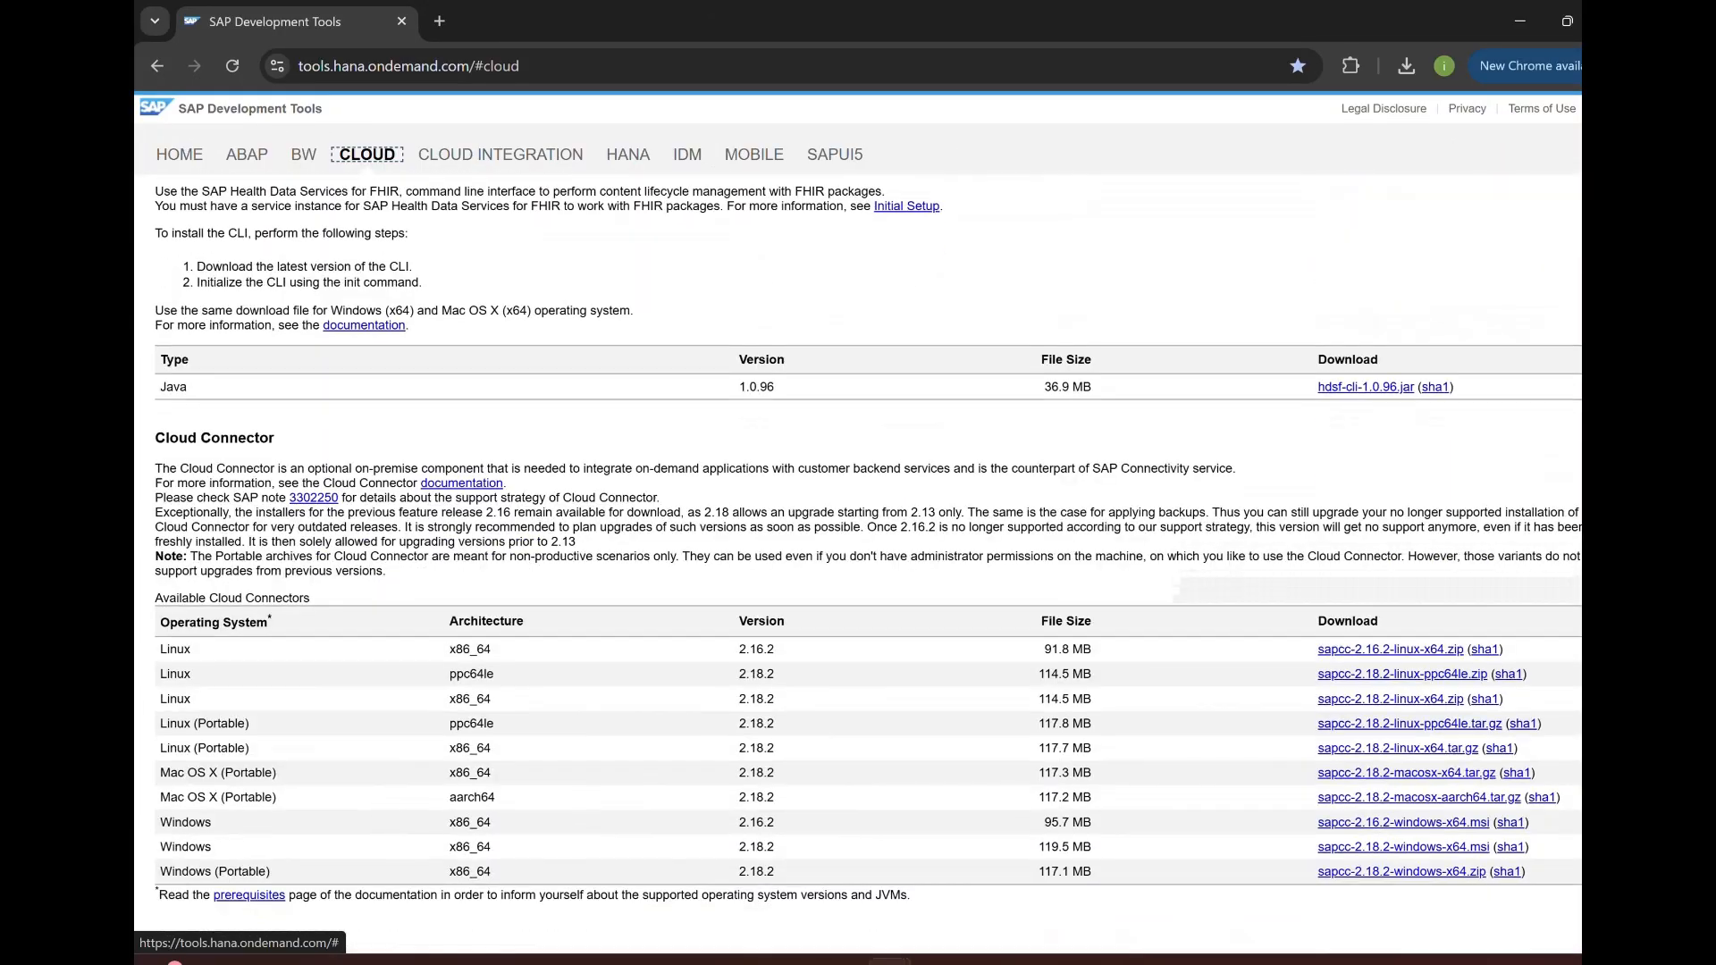
{"action": "scroll", "coordinate": [822, 541], "scroll_direction": "up", "scroll_amount": 1}
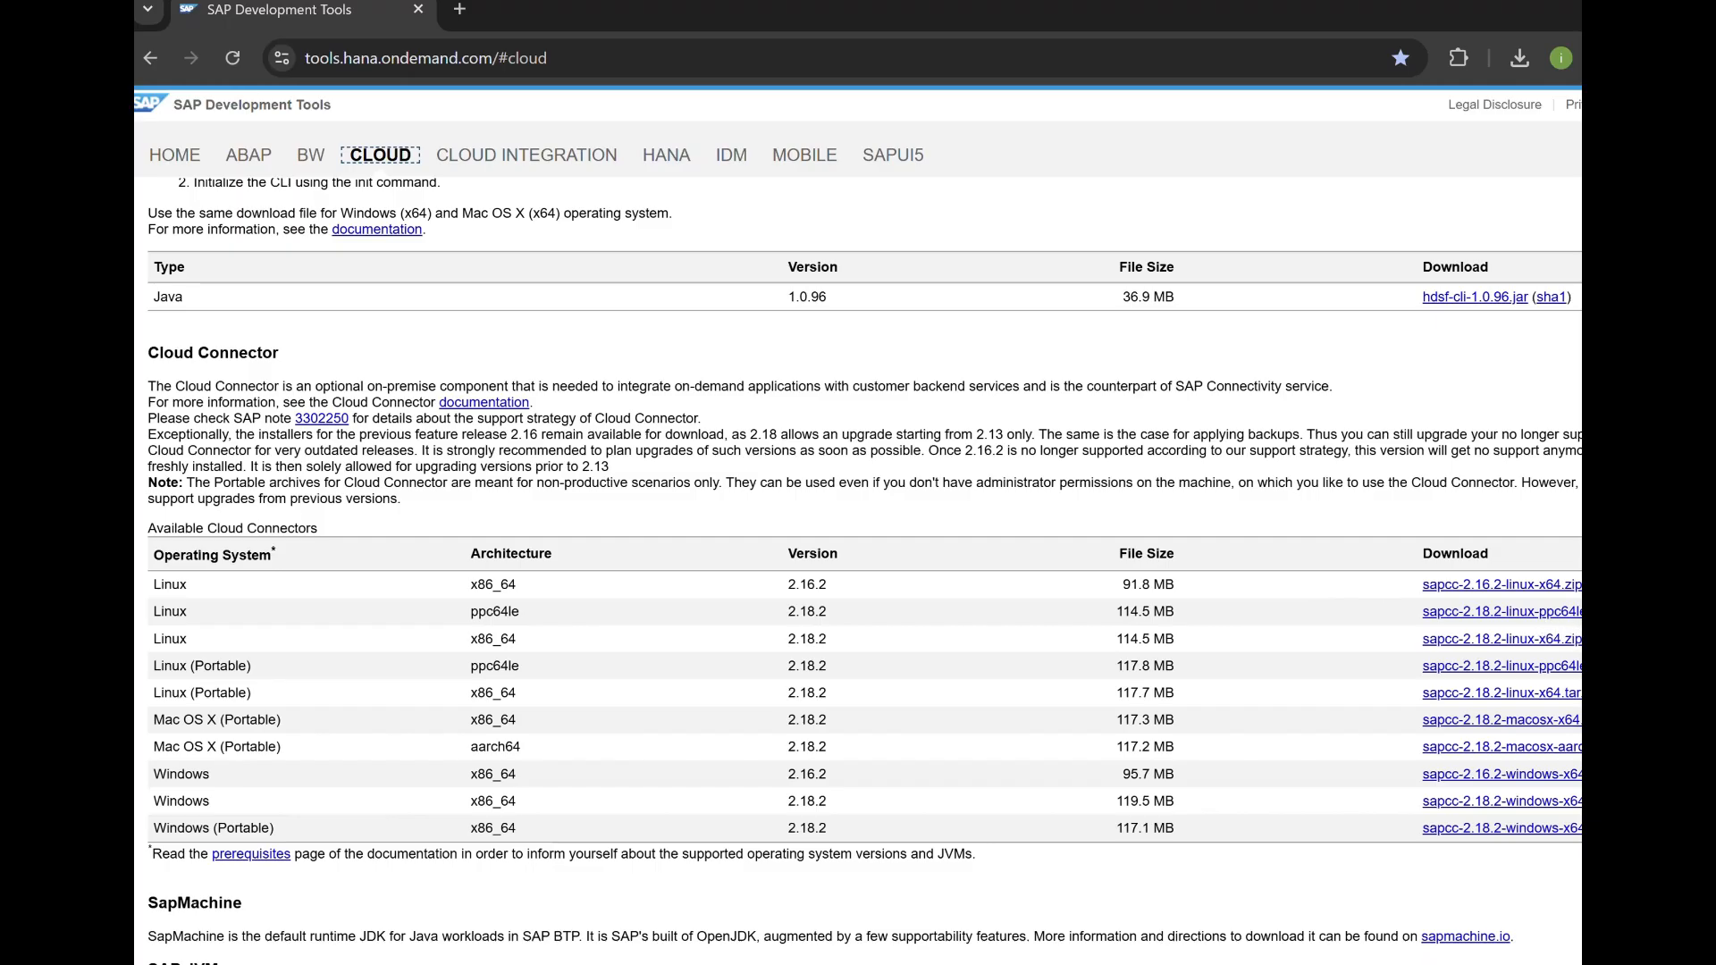
{"action": "scroll", "coordinate": [858, 572], "scroll_direction": "down", "scroll_amount": 4}
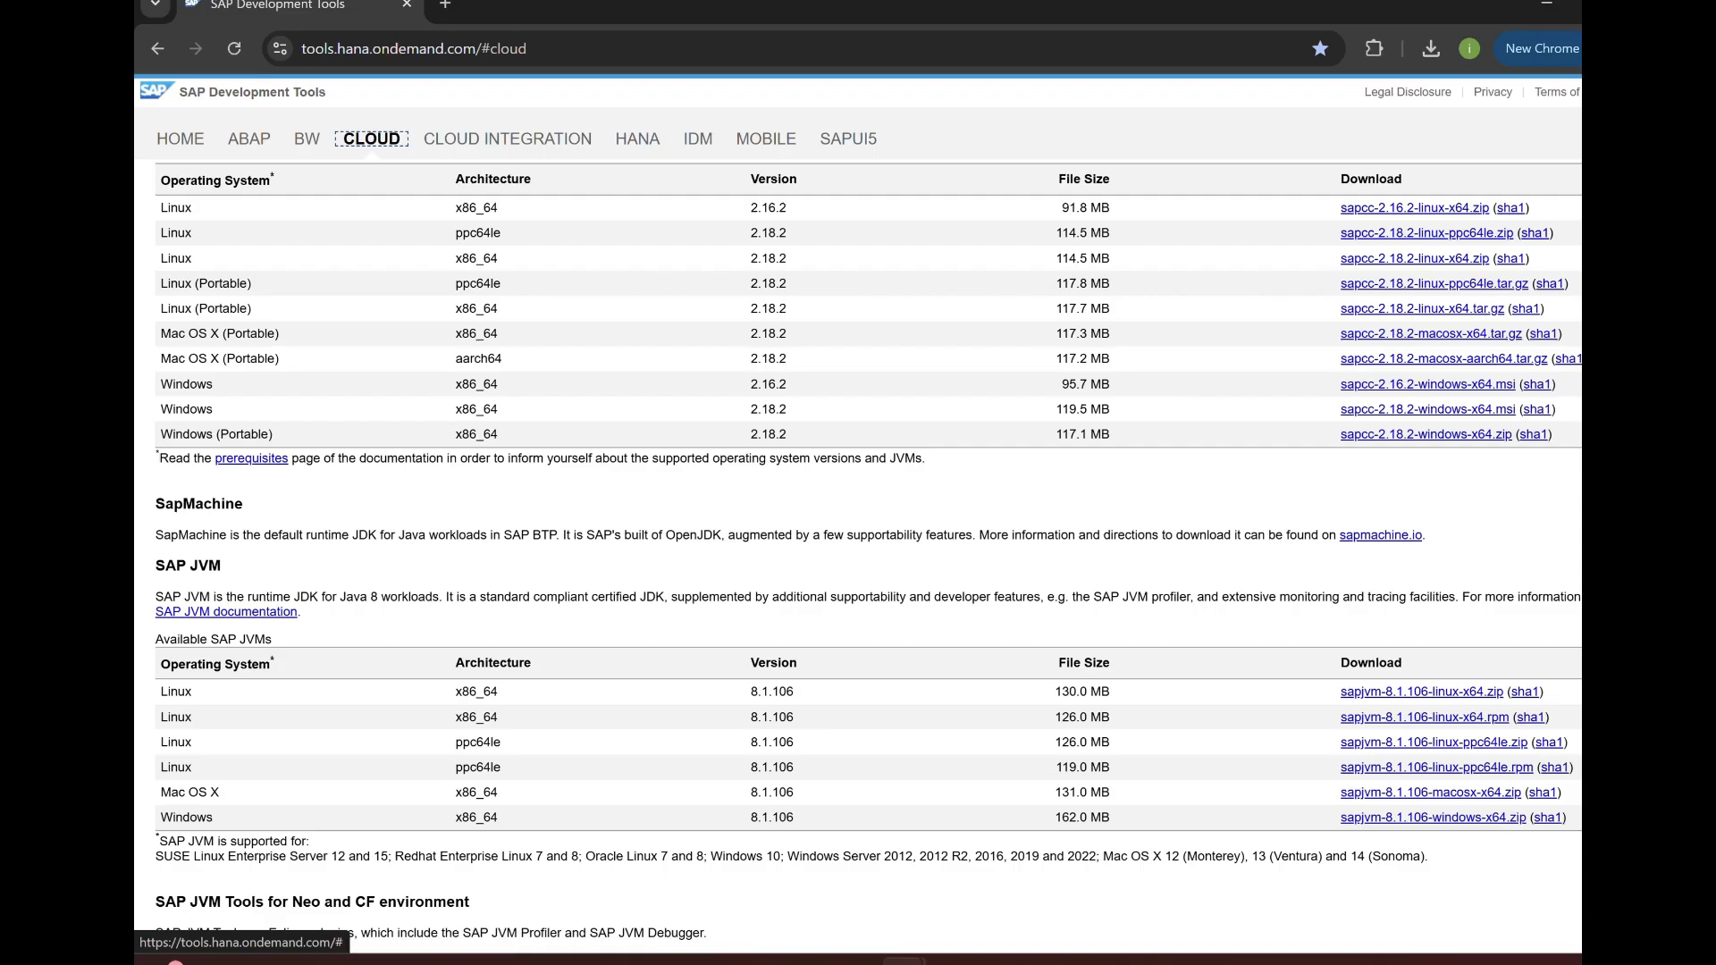
{"action": "scroll", "coordinate": [858, 536], "scroll_direction": "up", "scroll_amount": 3}
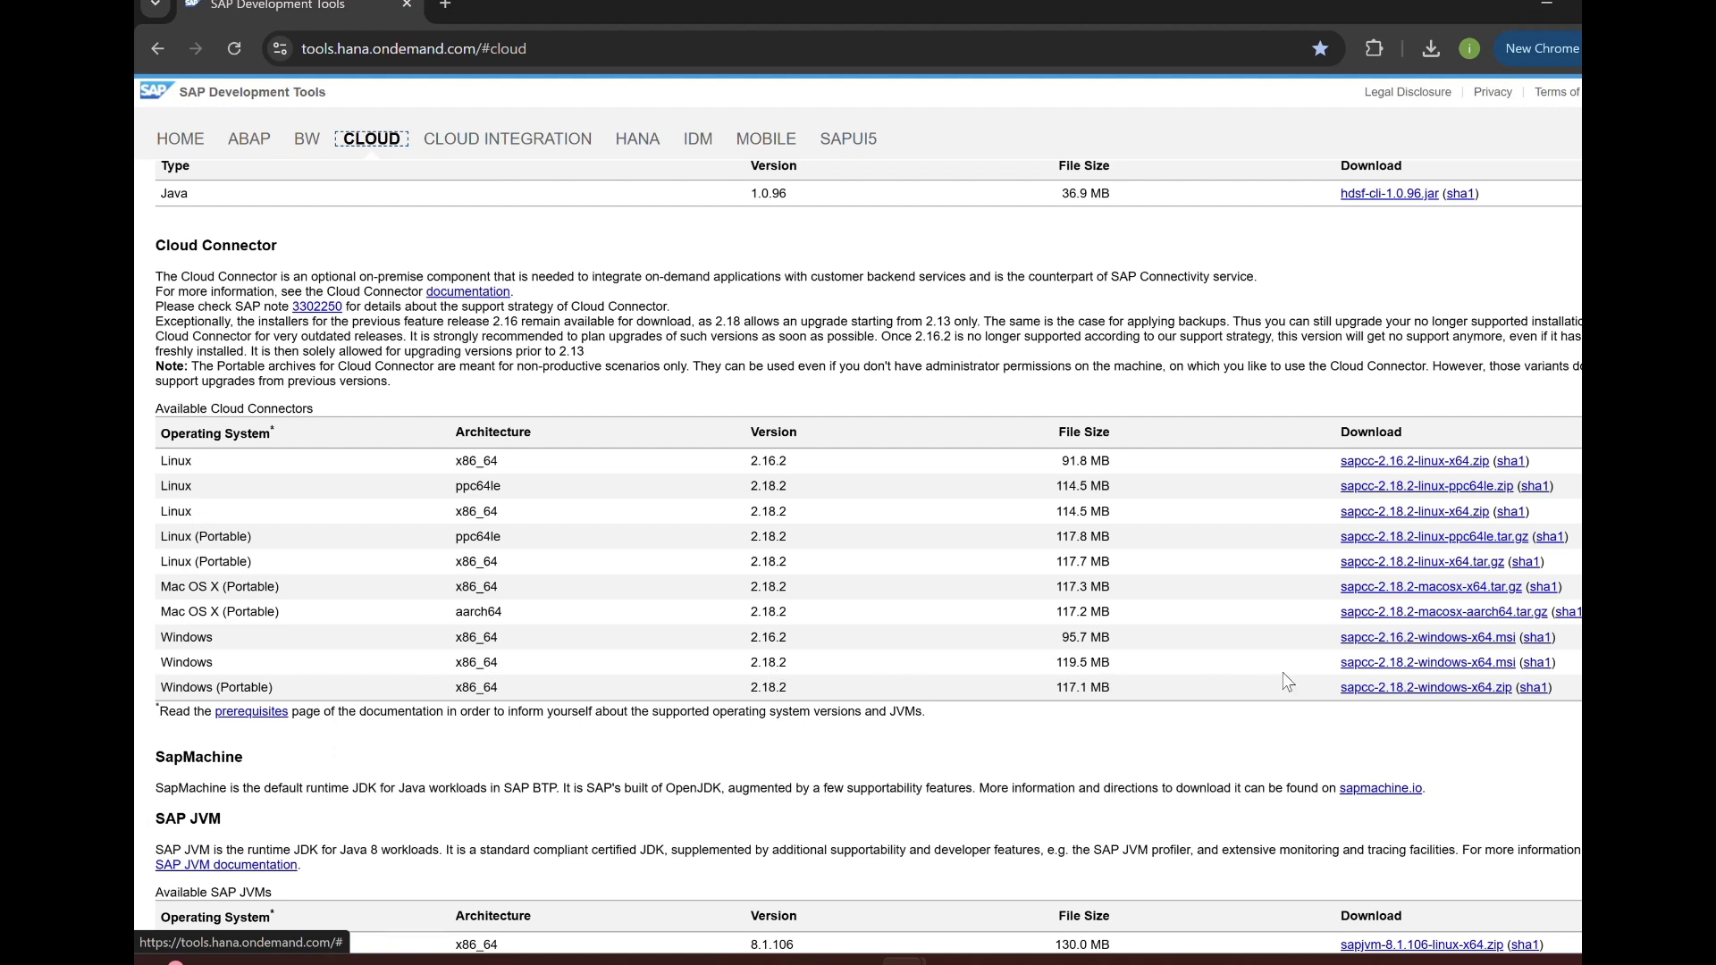
Download sapcc-2.18.2-windows-x64.msi and show it in its Downloads folder.
{"action": "left_click", "coordinate": [1427, 669]}
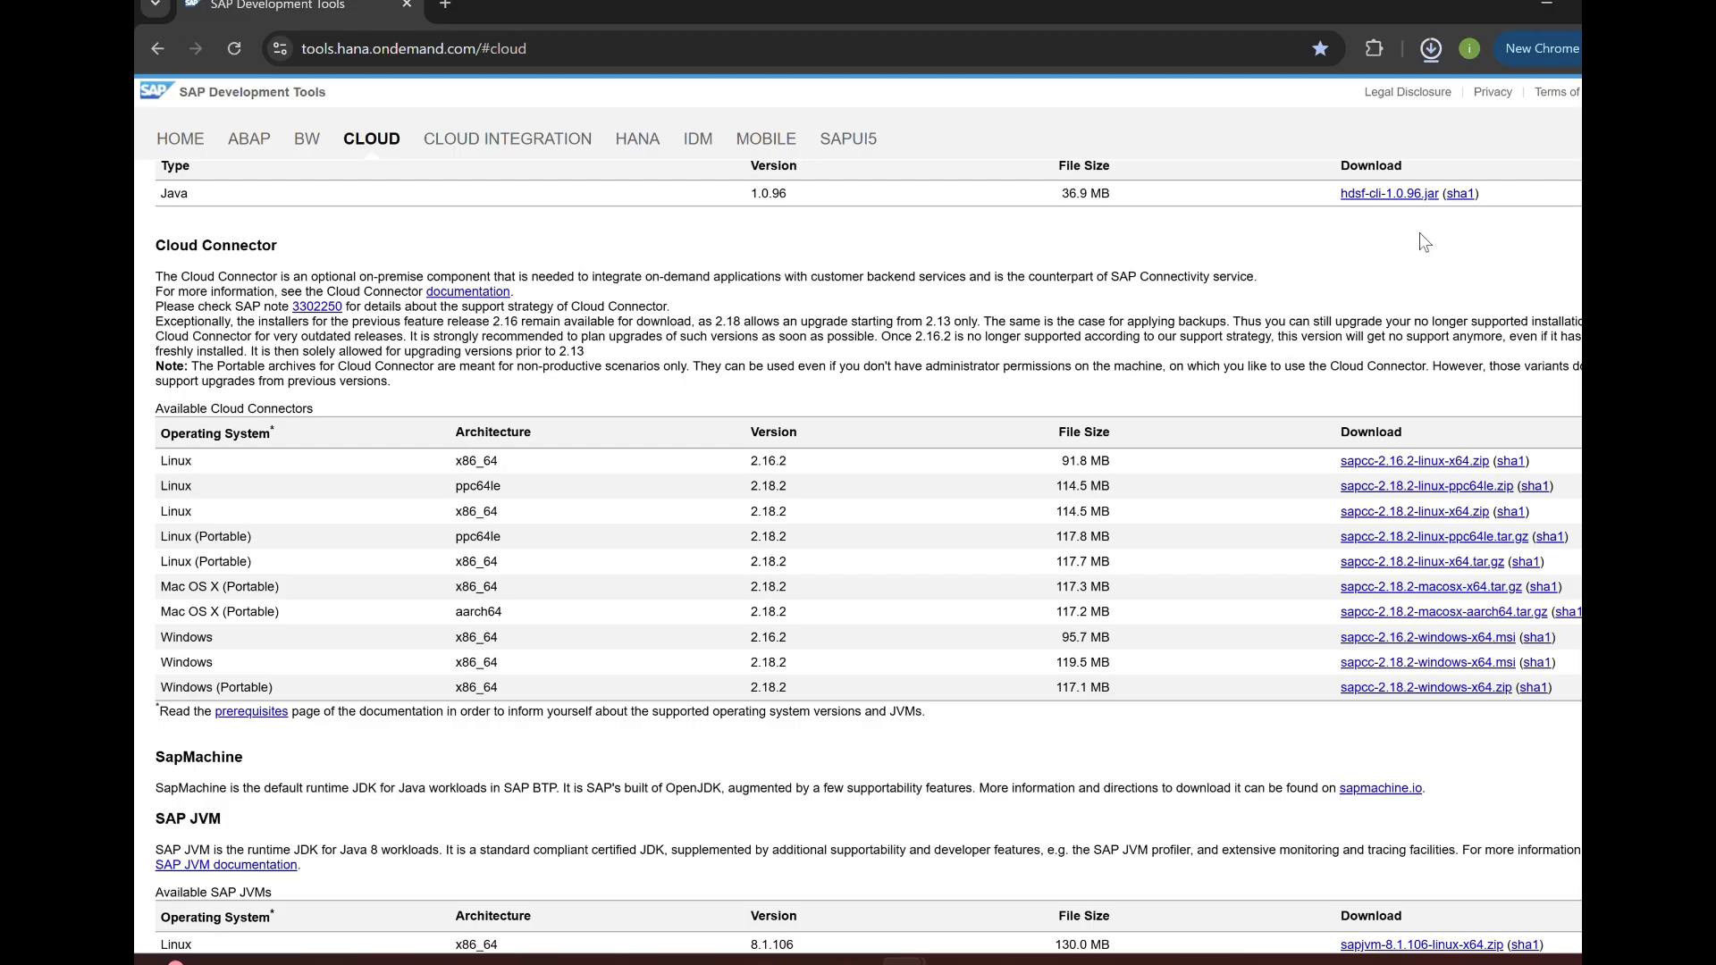
{"action": "left_click", "coordinate": [1433, 49]}
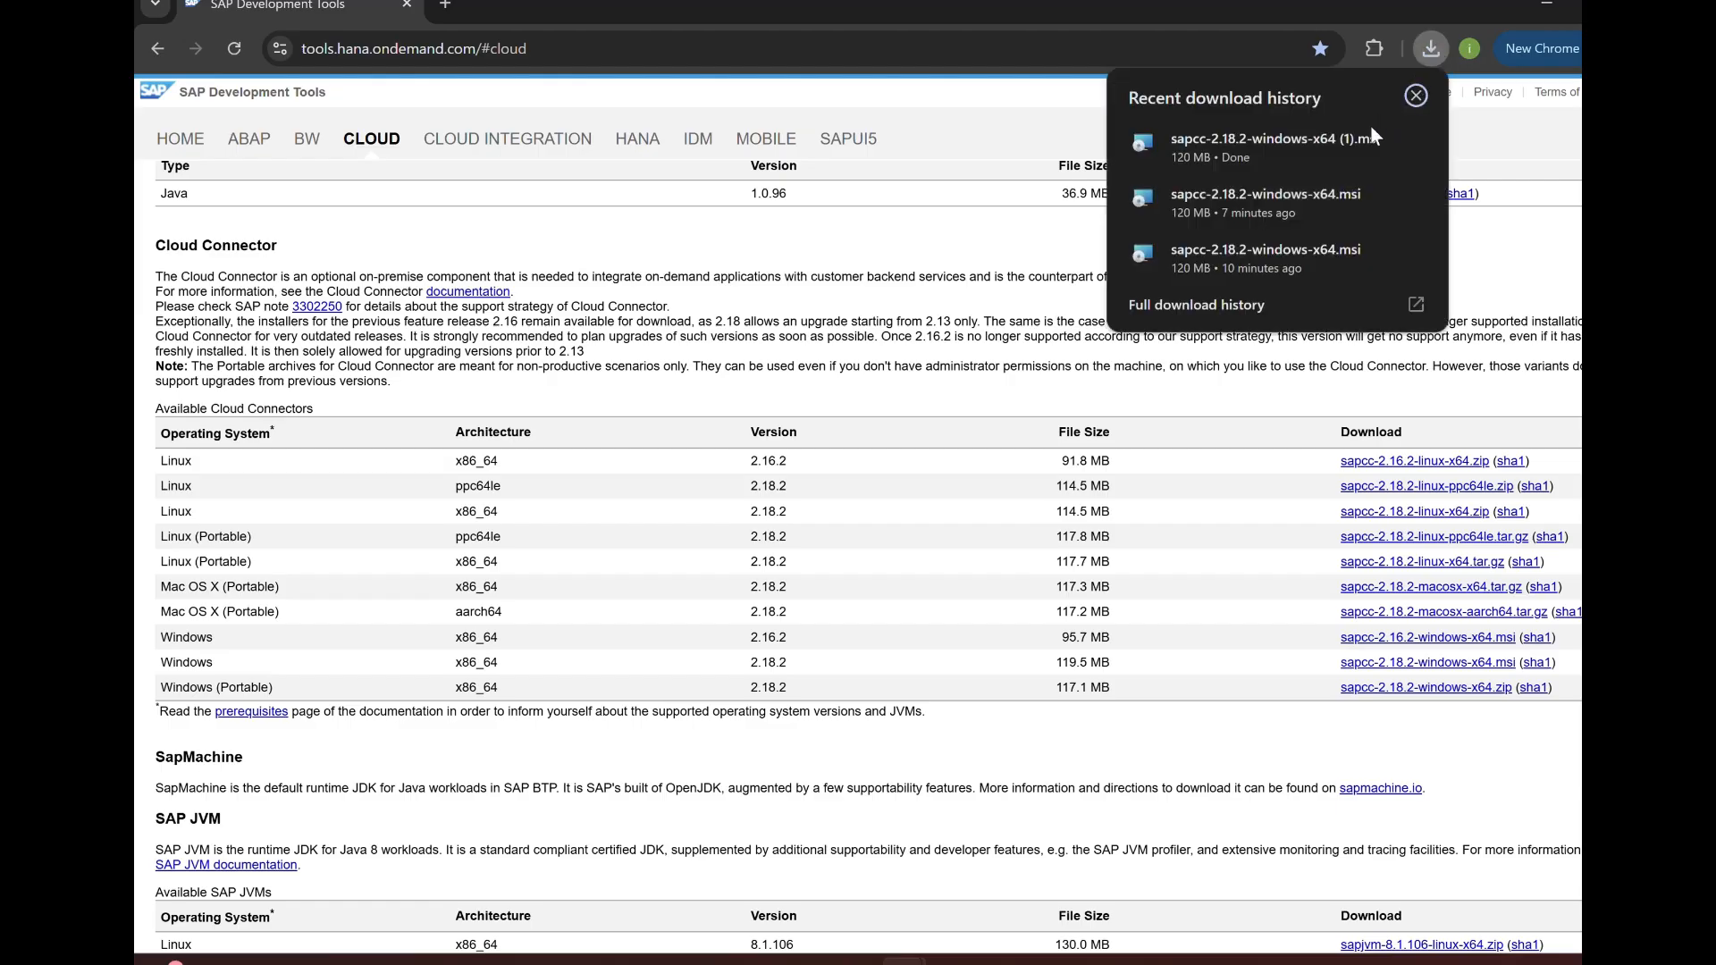
{"action": "left_click", "coordinate": [1375, 147]}
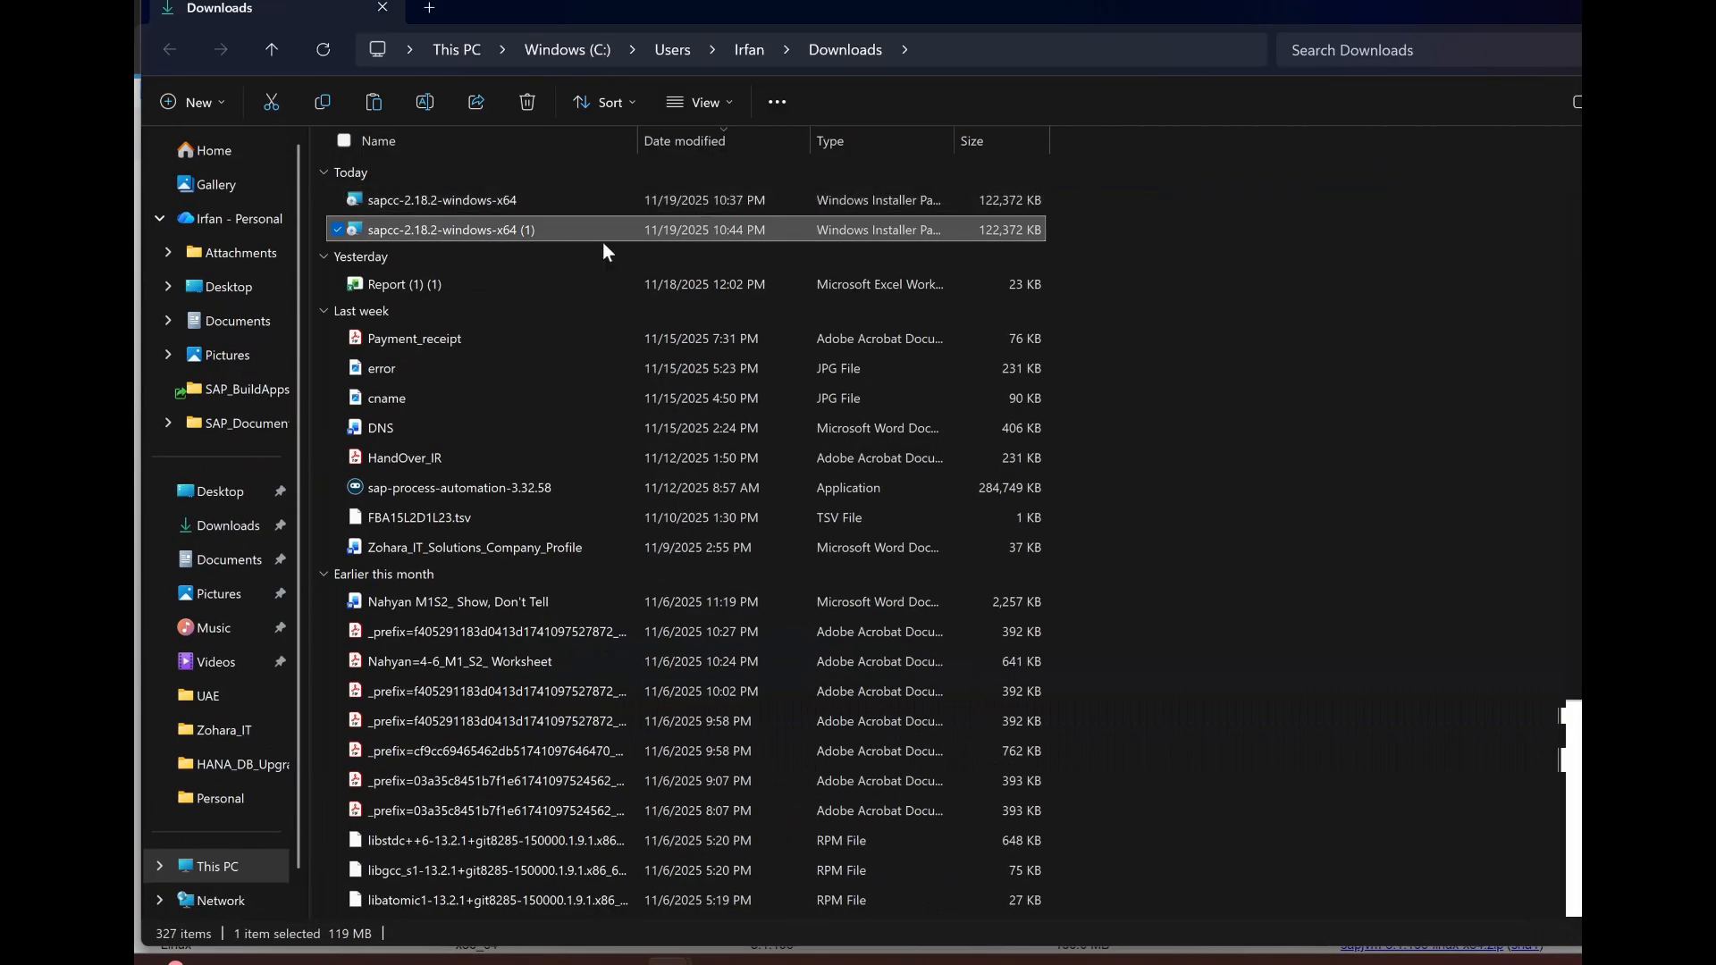
Launch the downloaded sapcc-2.18.2-windows-x64 installer to bring up the Setup Wizard.
{"action": "mouse_move", "coordinate": [460, 233]}
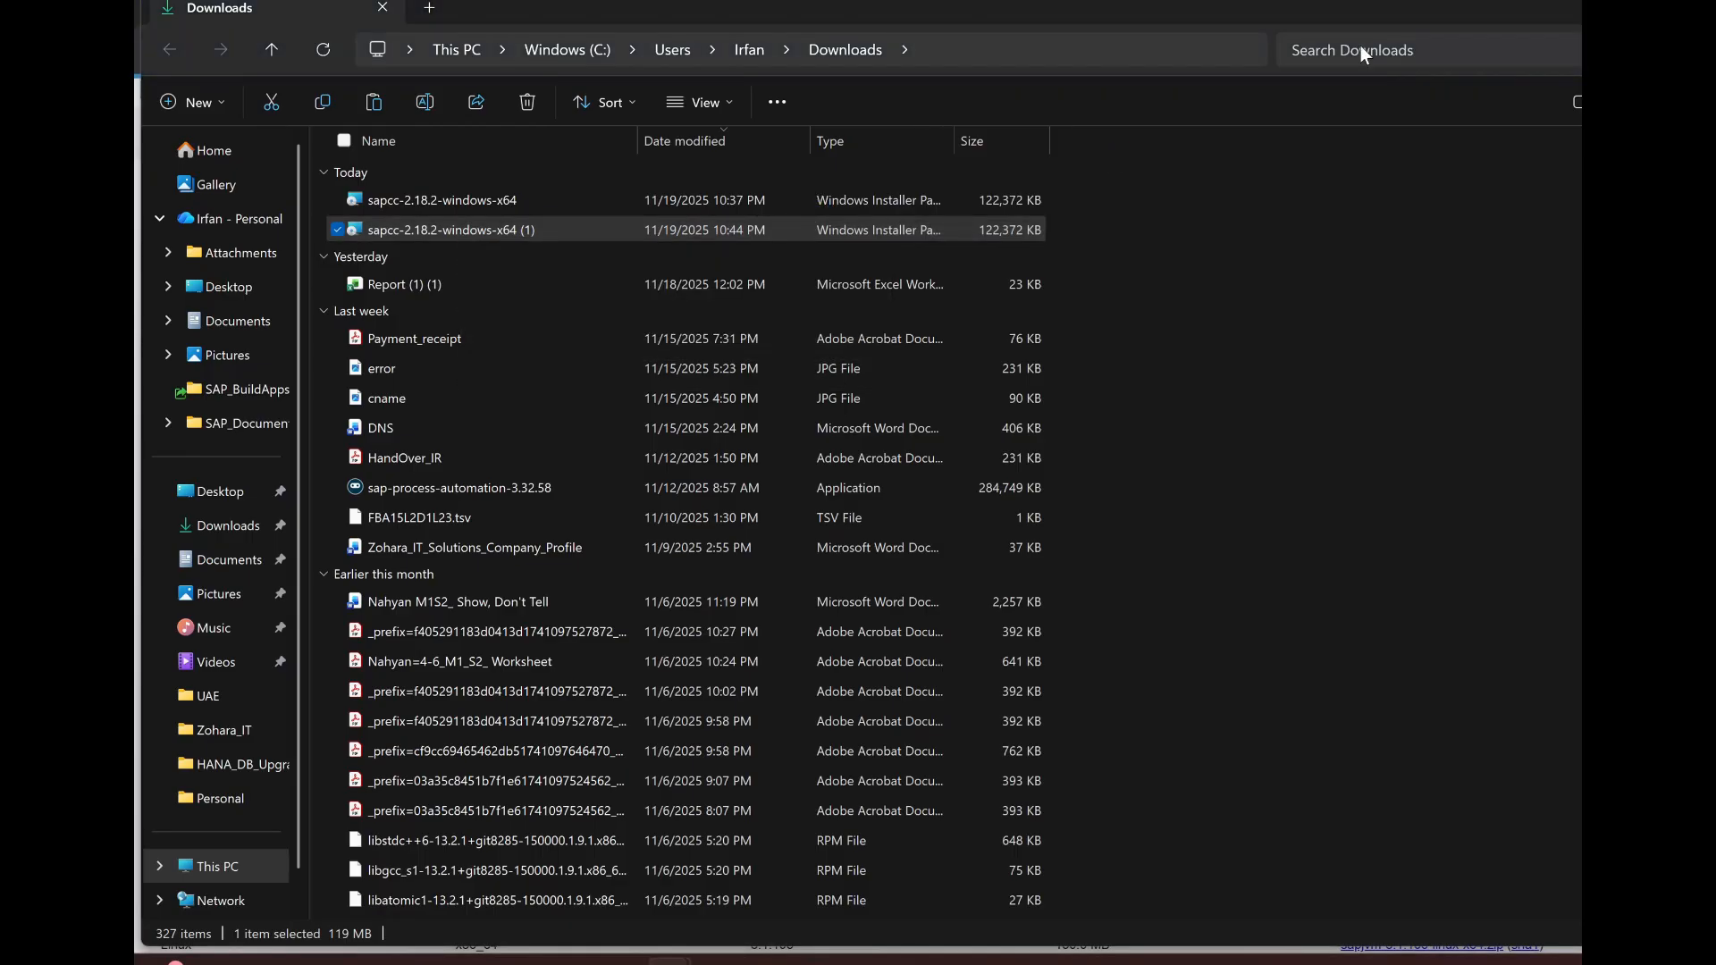
{"action": "left_click", "coordinate": [1548, 5]}
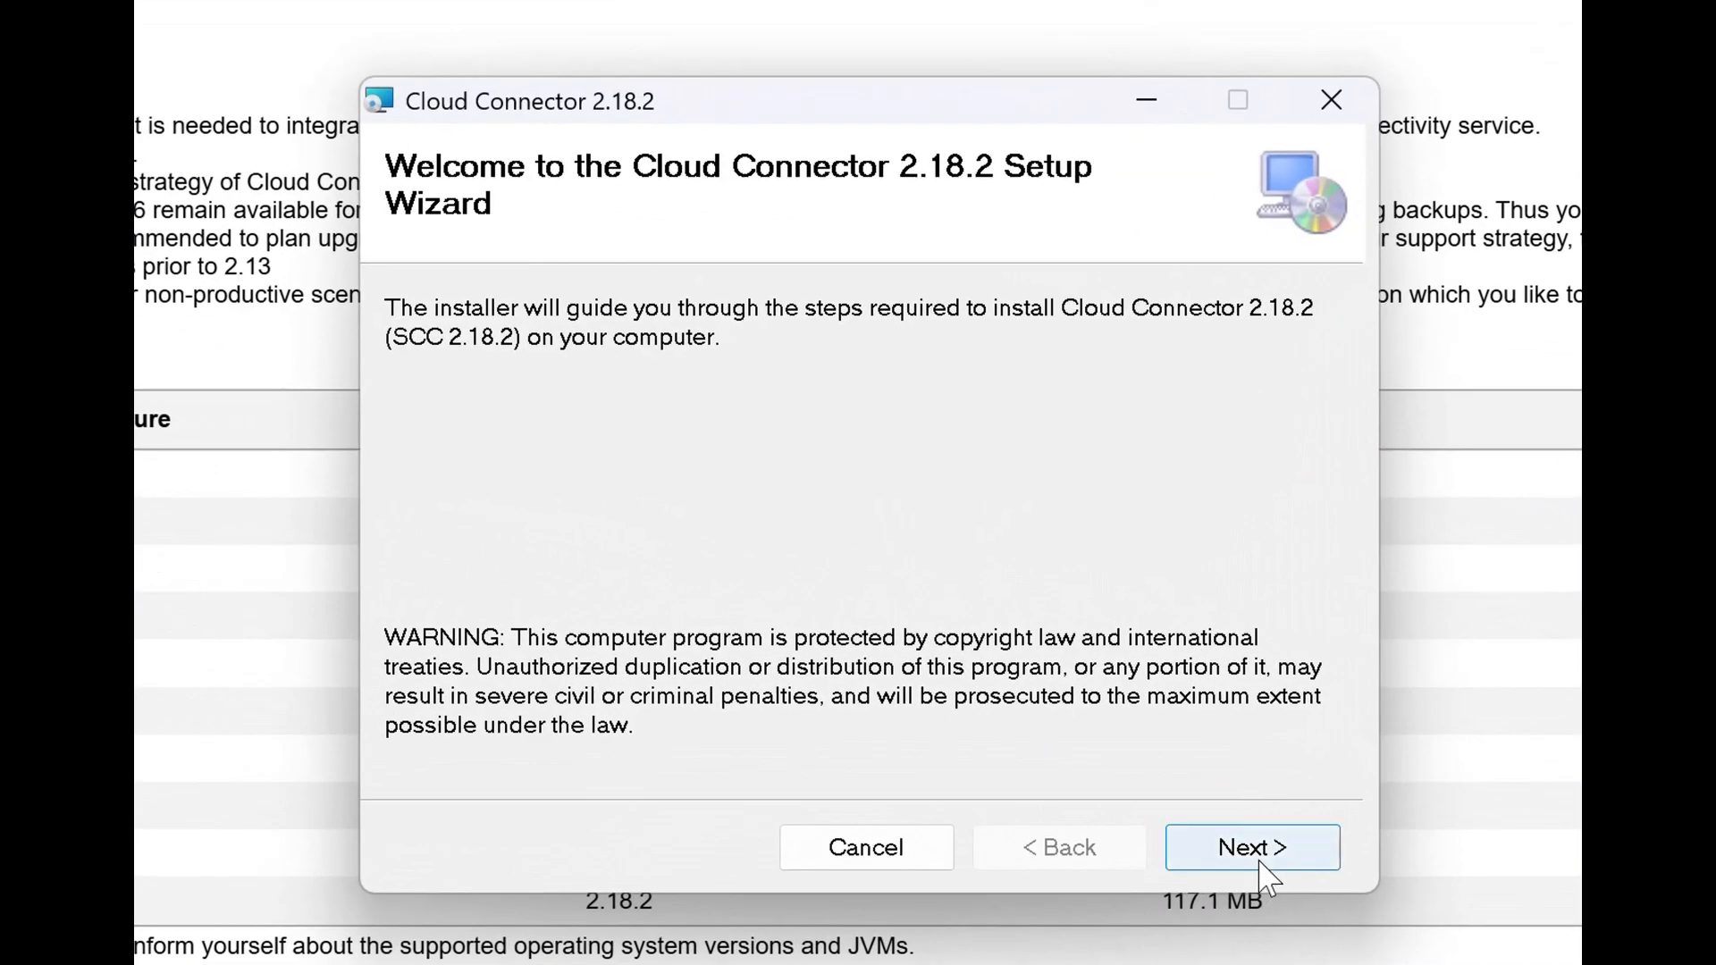
Install with folder C:\SAP\scc20\, port 8443, JDK C:\Java\sapjvm_8, and start after setup.
{"action": "left_click", "coordinate": [1256, 850]}
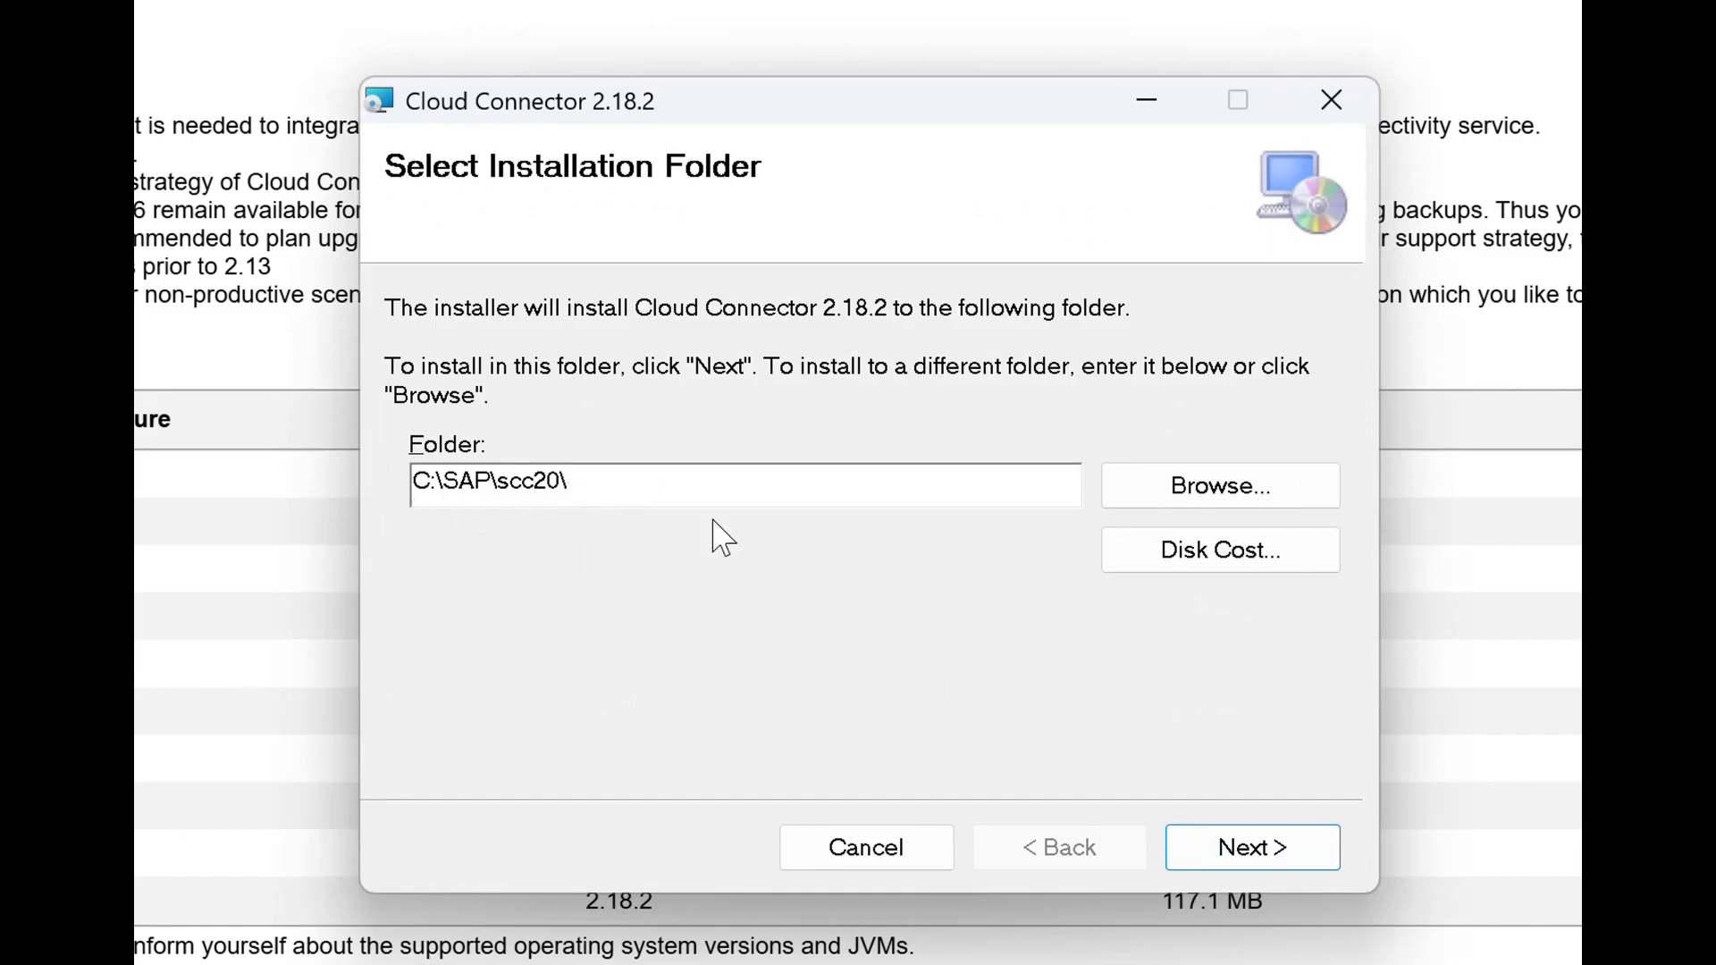
{"action": "left_click", "coordinate": [1264, 856]}
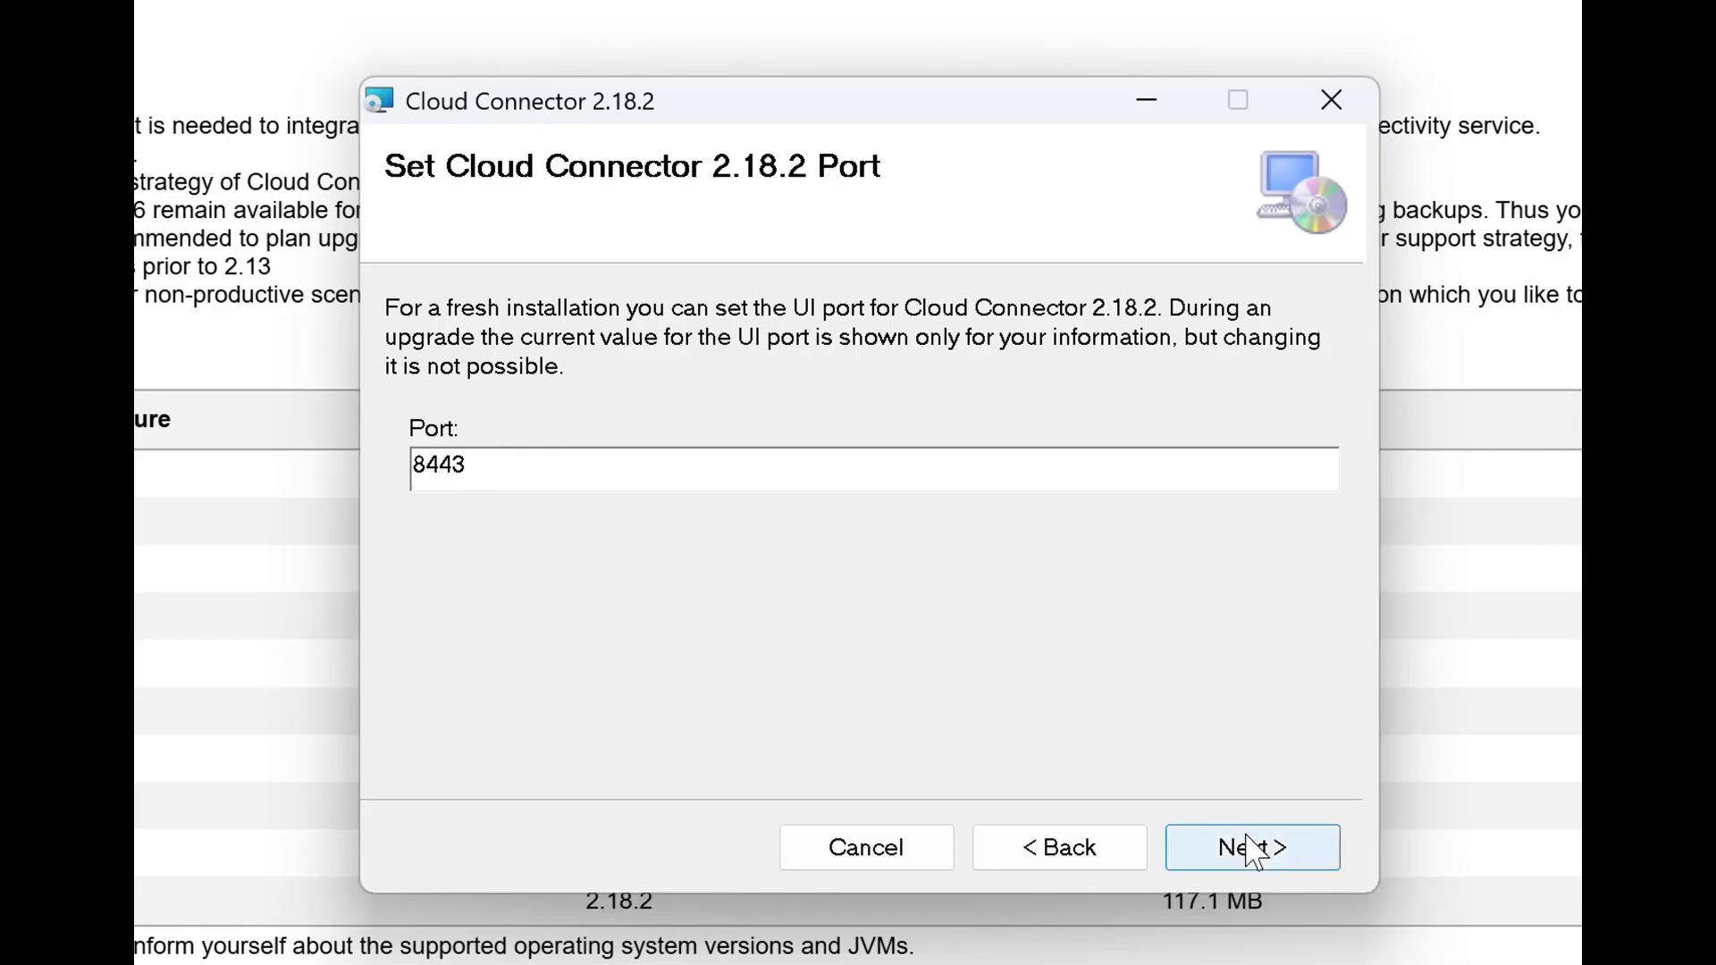
{"action": "left_click", "coordinate": [1239, 860]}
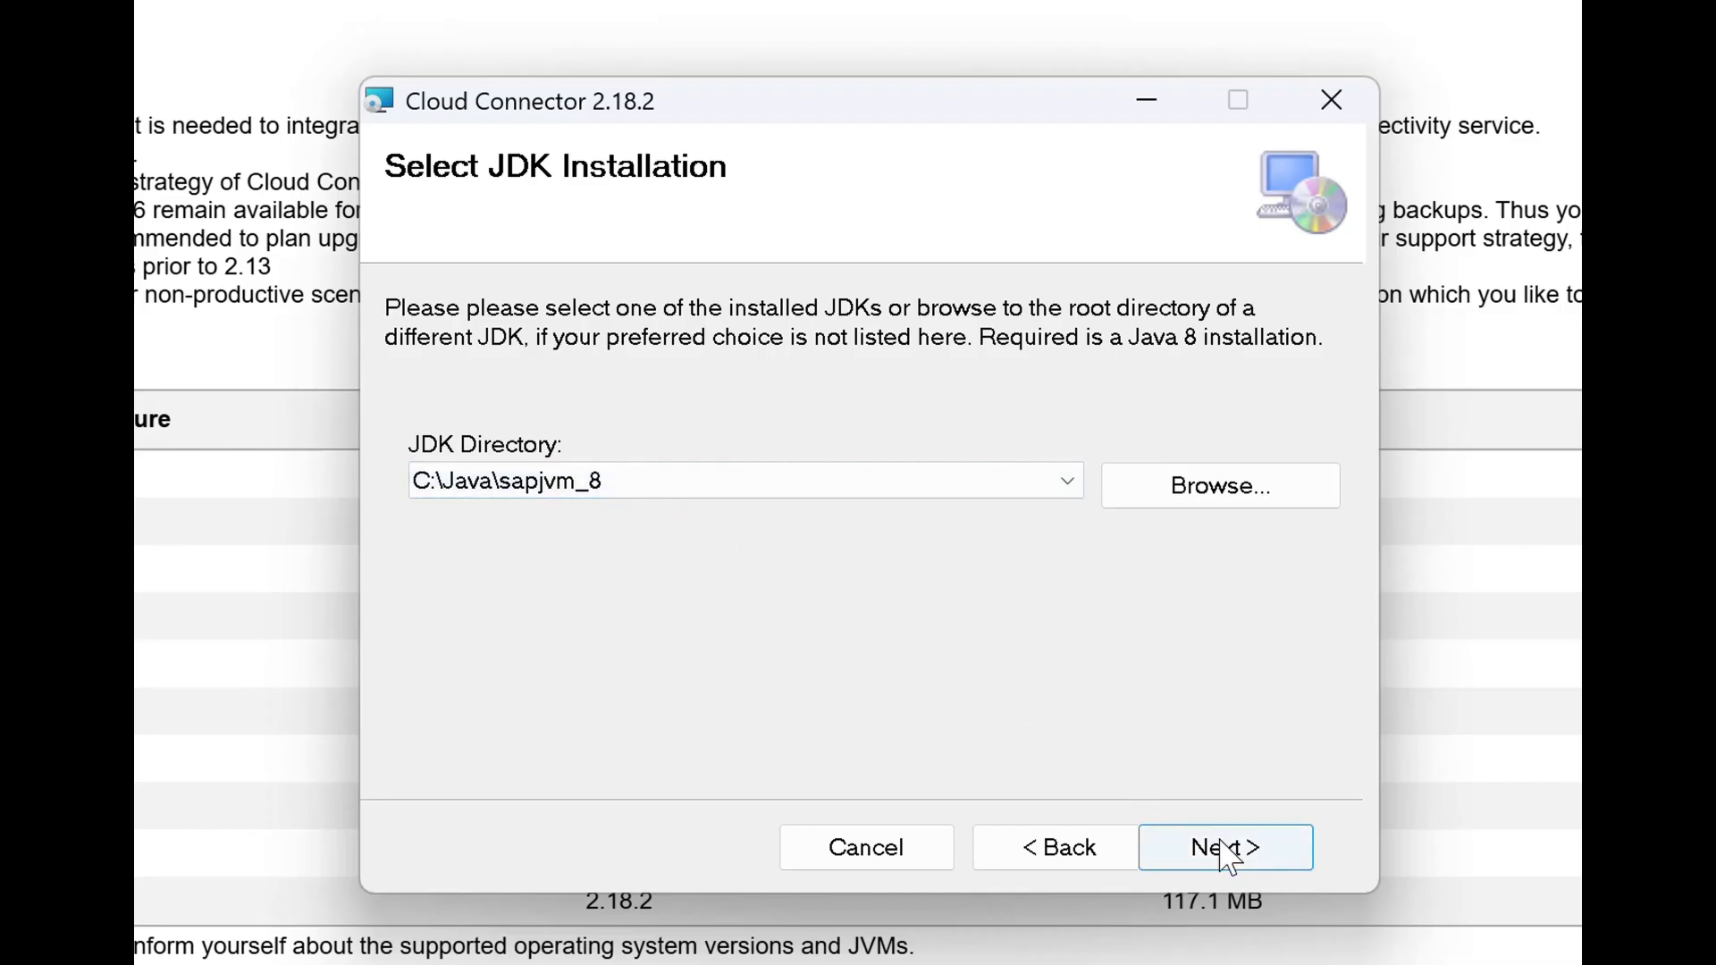
{"action": "left_click", "coordinate": [1230, 855]}
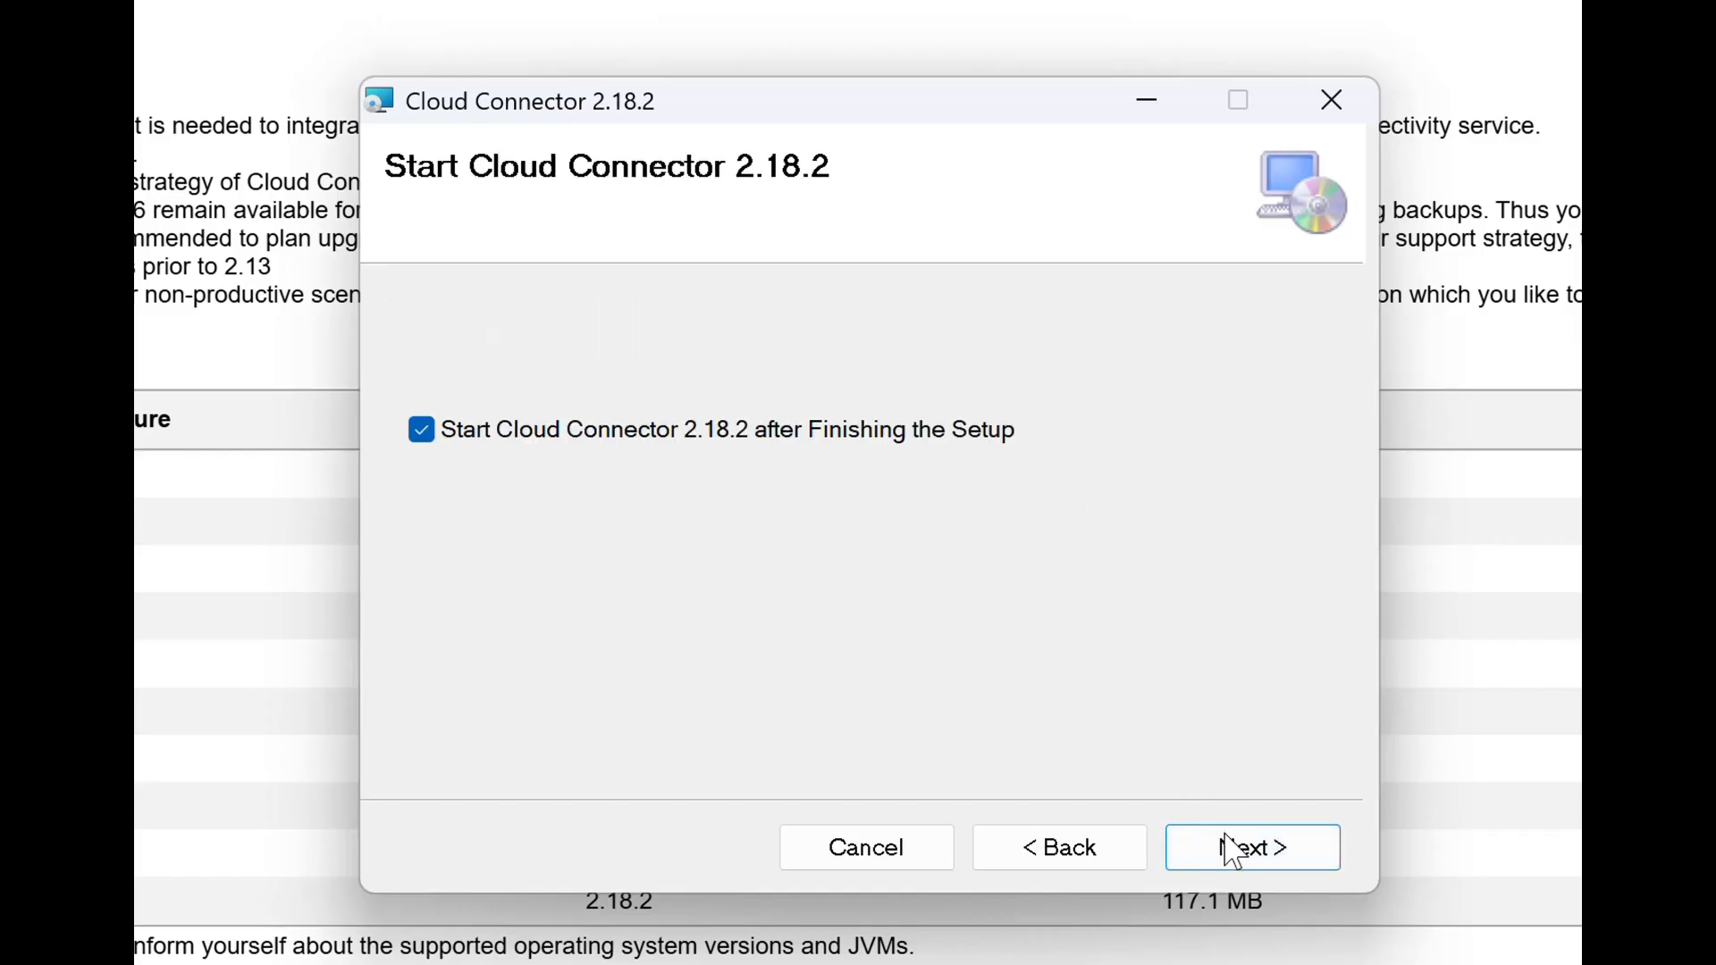
{"action": "left_click", "coordinate": [1234, 859]}
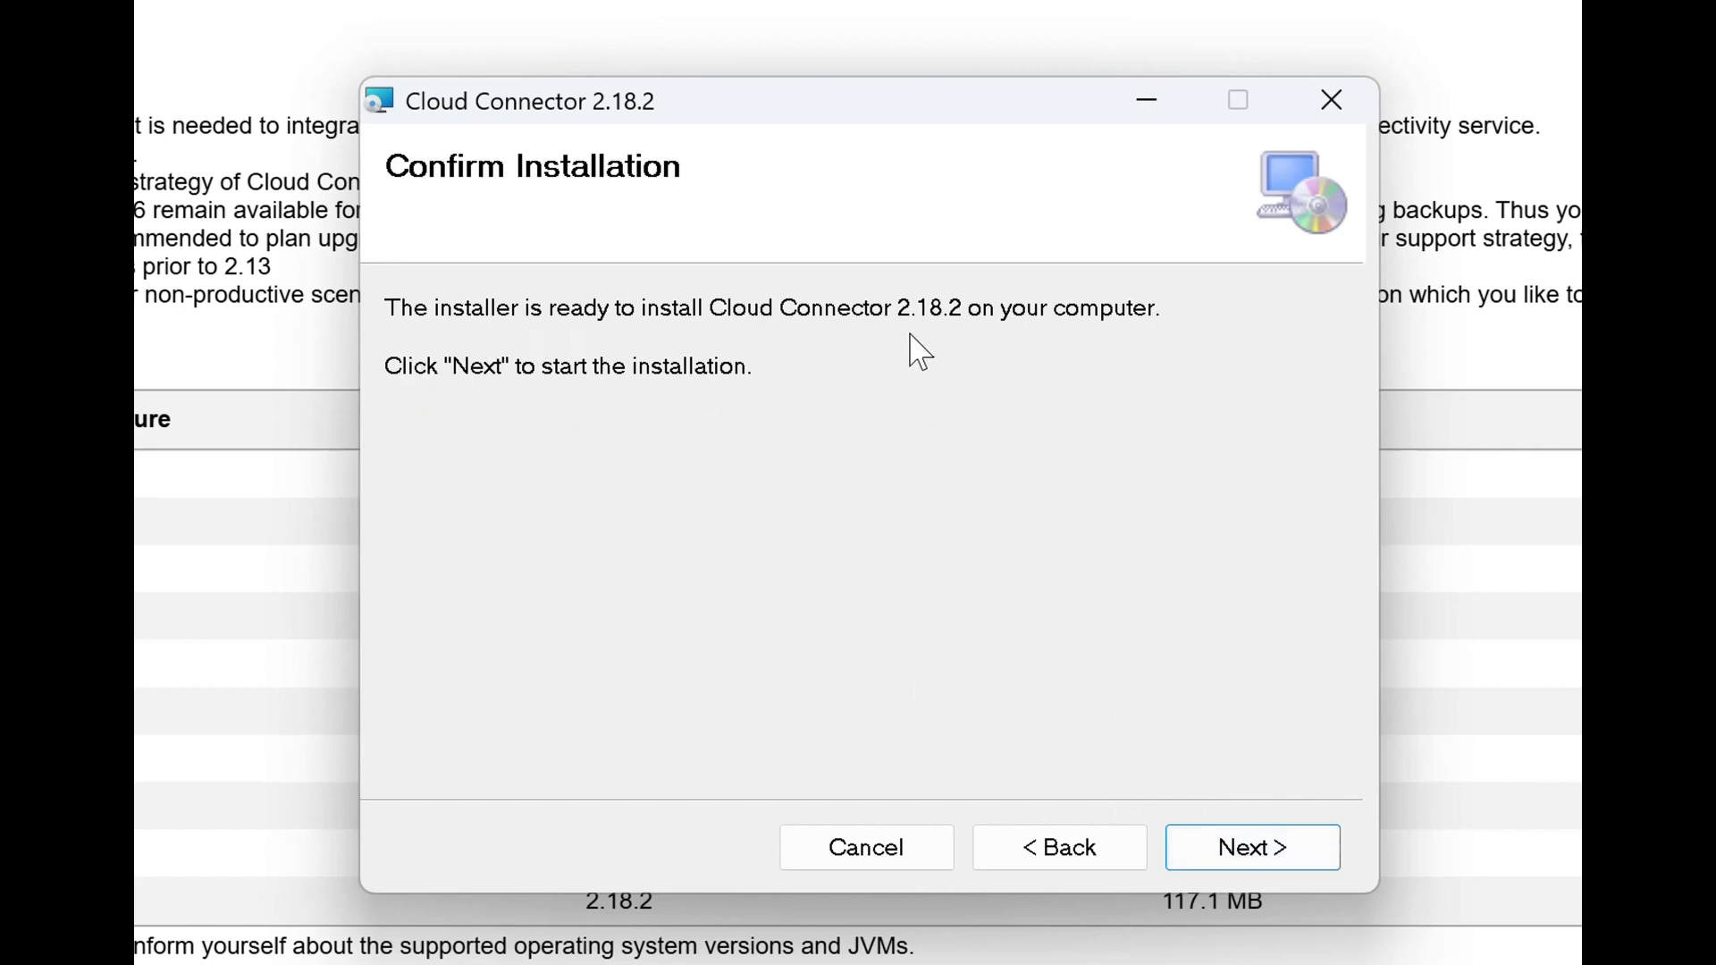
{"action": "left_click", "coordinate": [1269, 847]}
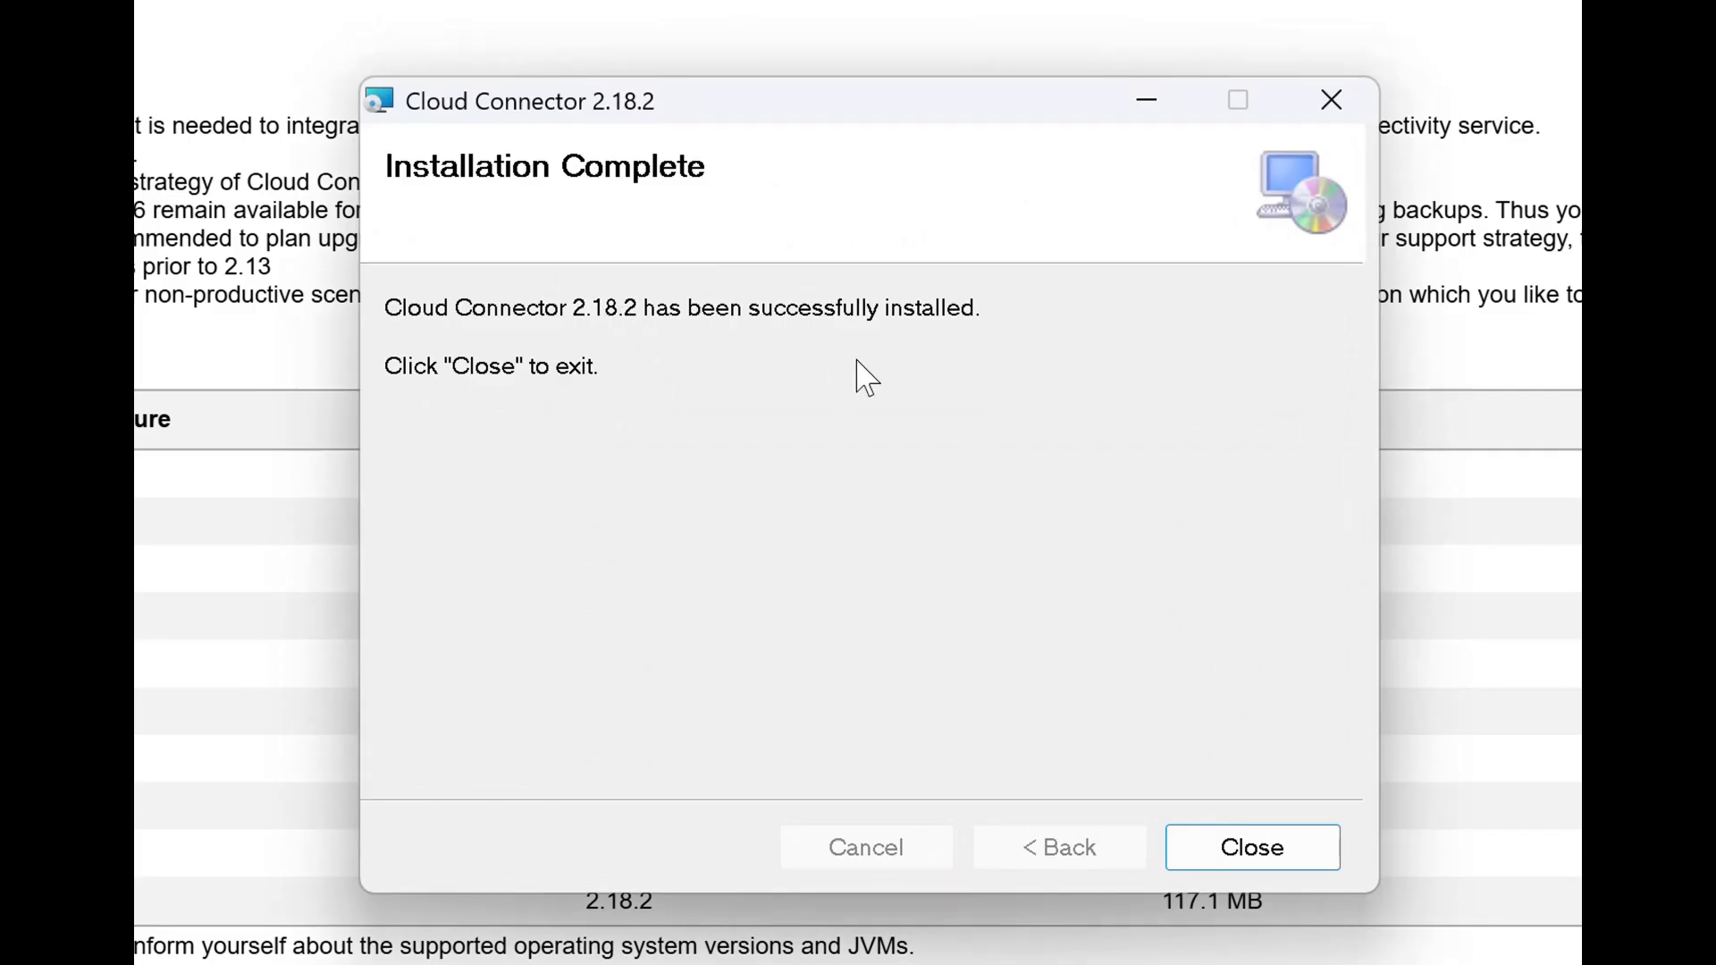
Close the Setup Wizard once Cloud Connector 2.18.2 reports installation complete.
{"action": "left_click", "coordinate": [1252, 849]}
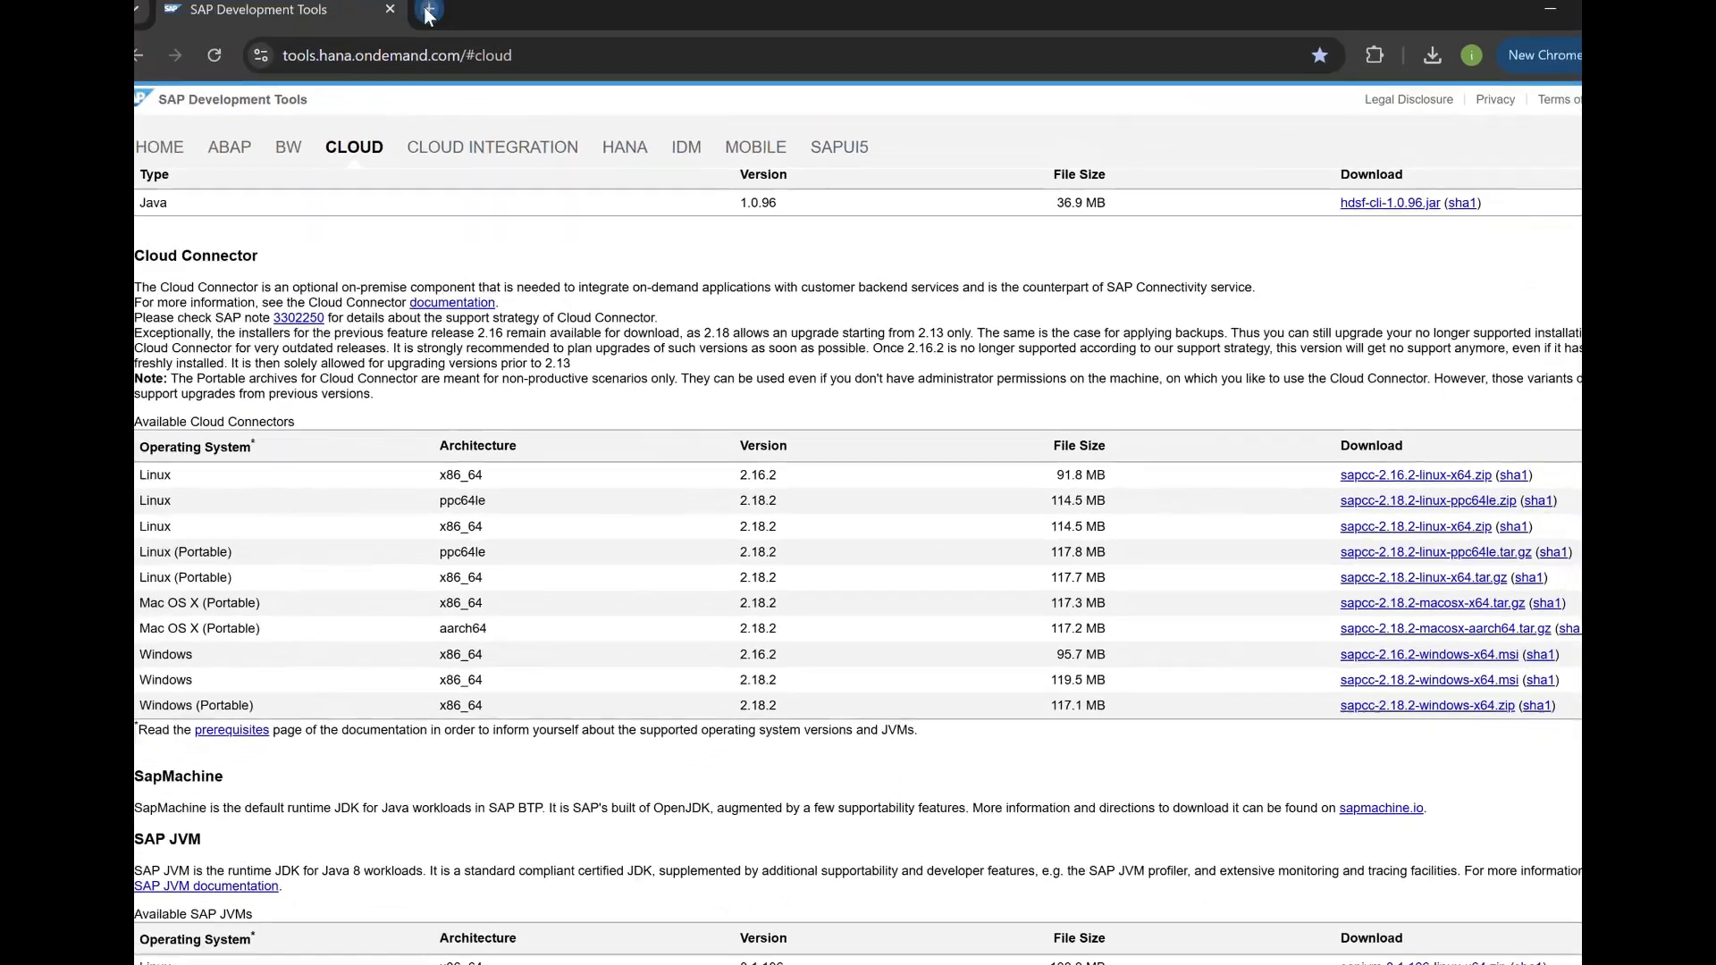
Open localhost:8443 in a new tab and proceed past the certificate warning.
{"action": "left_click", "coordinate": [442, 22]}
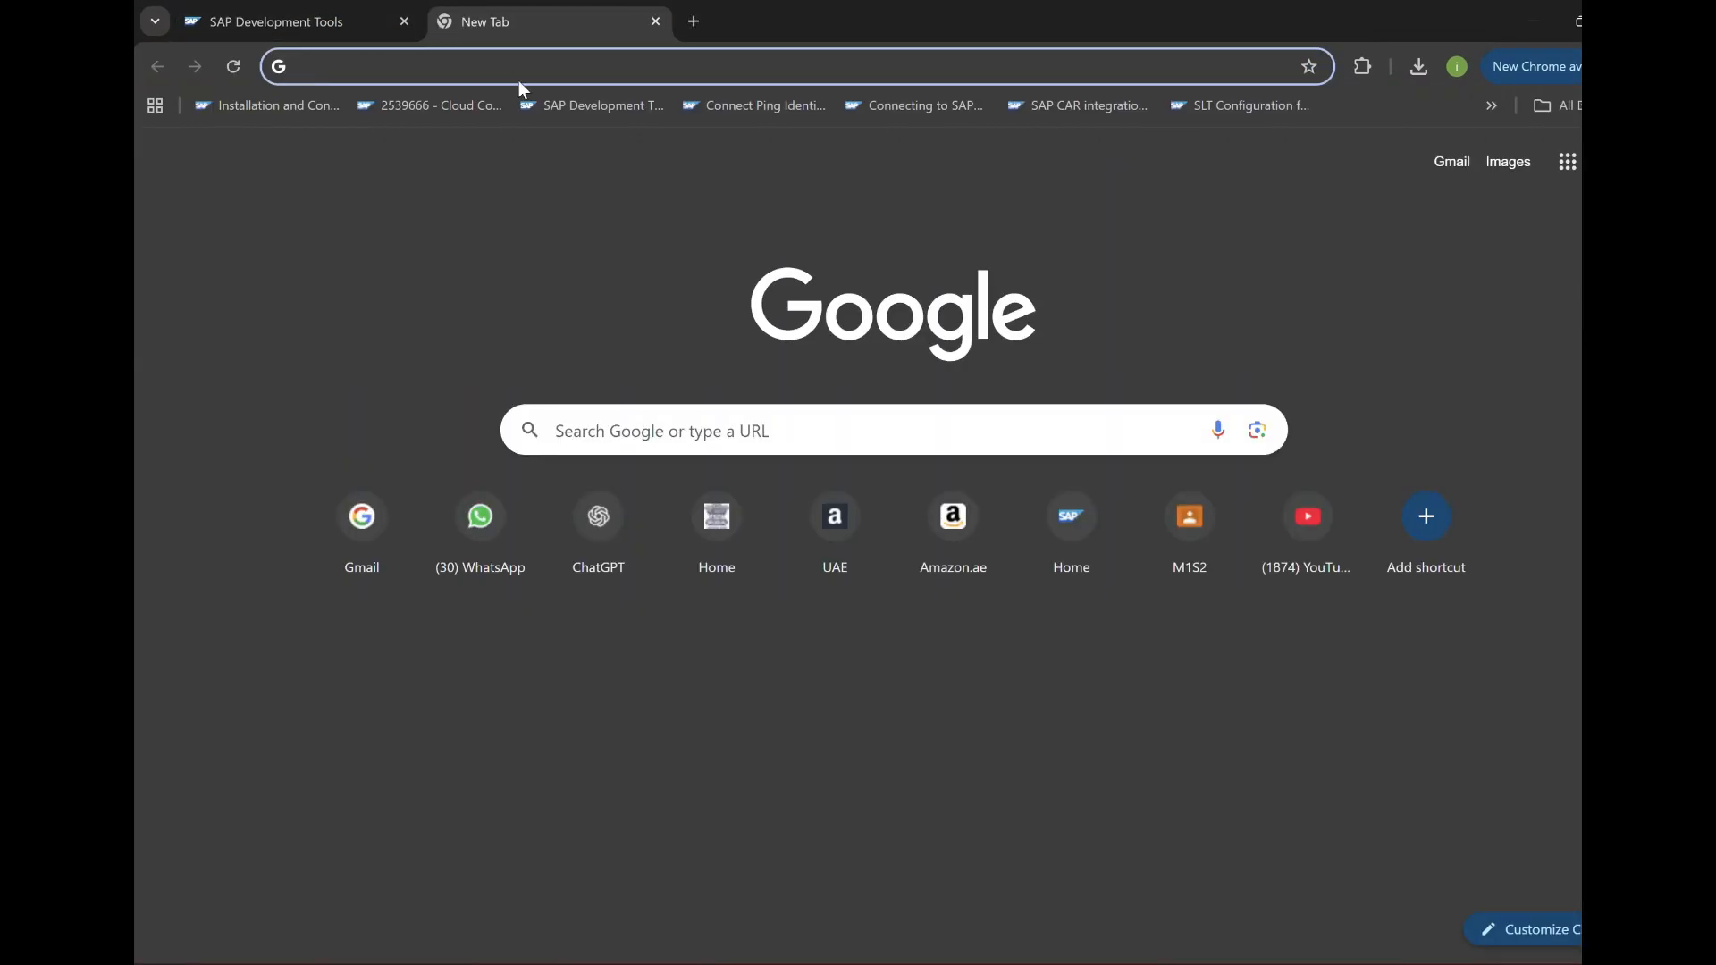
{"action": "type", "text": "localh"}
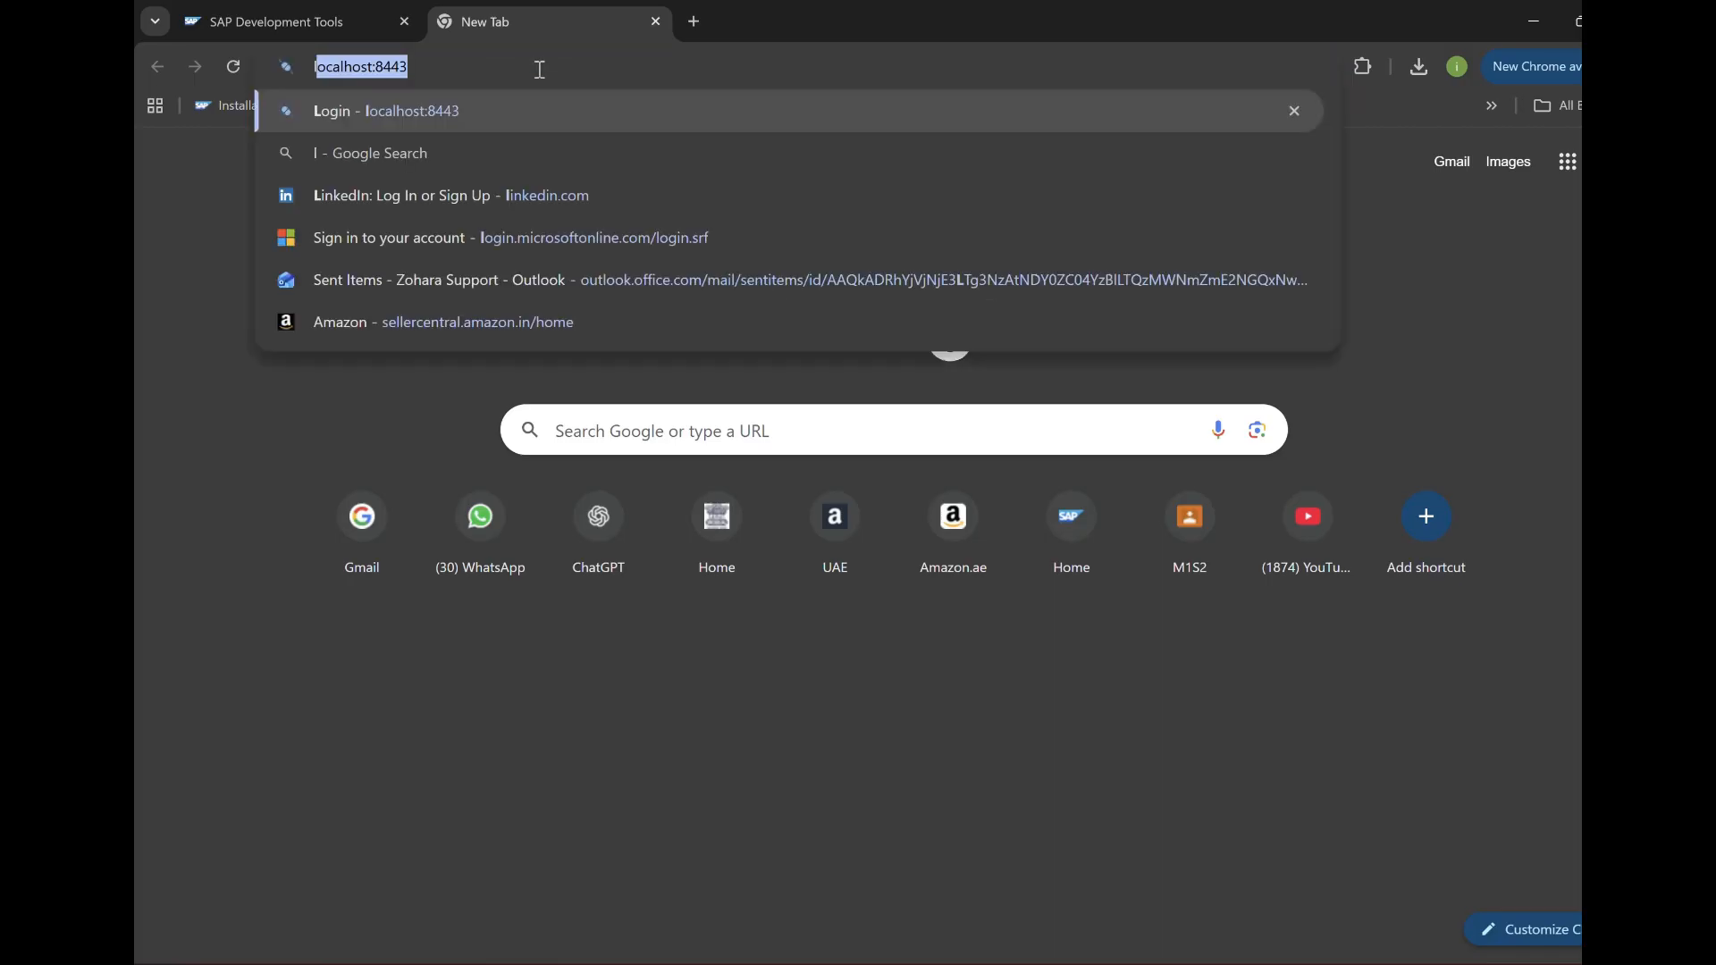
{"action": "type", "text": "ost:"}
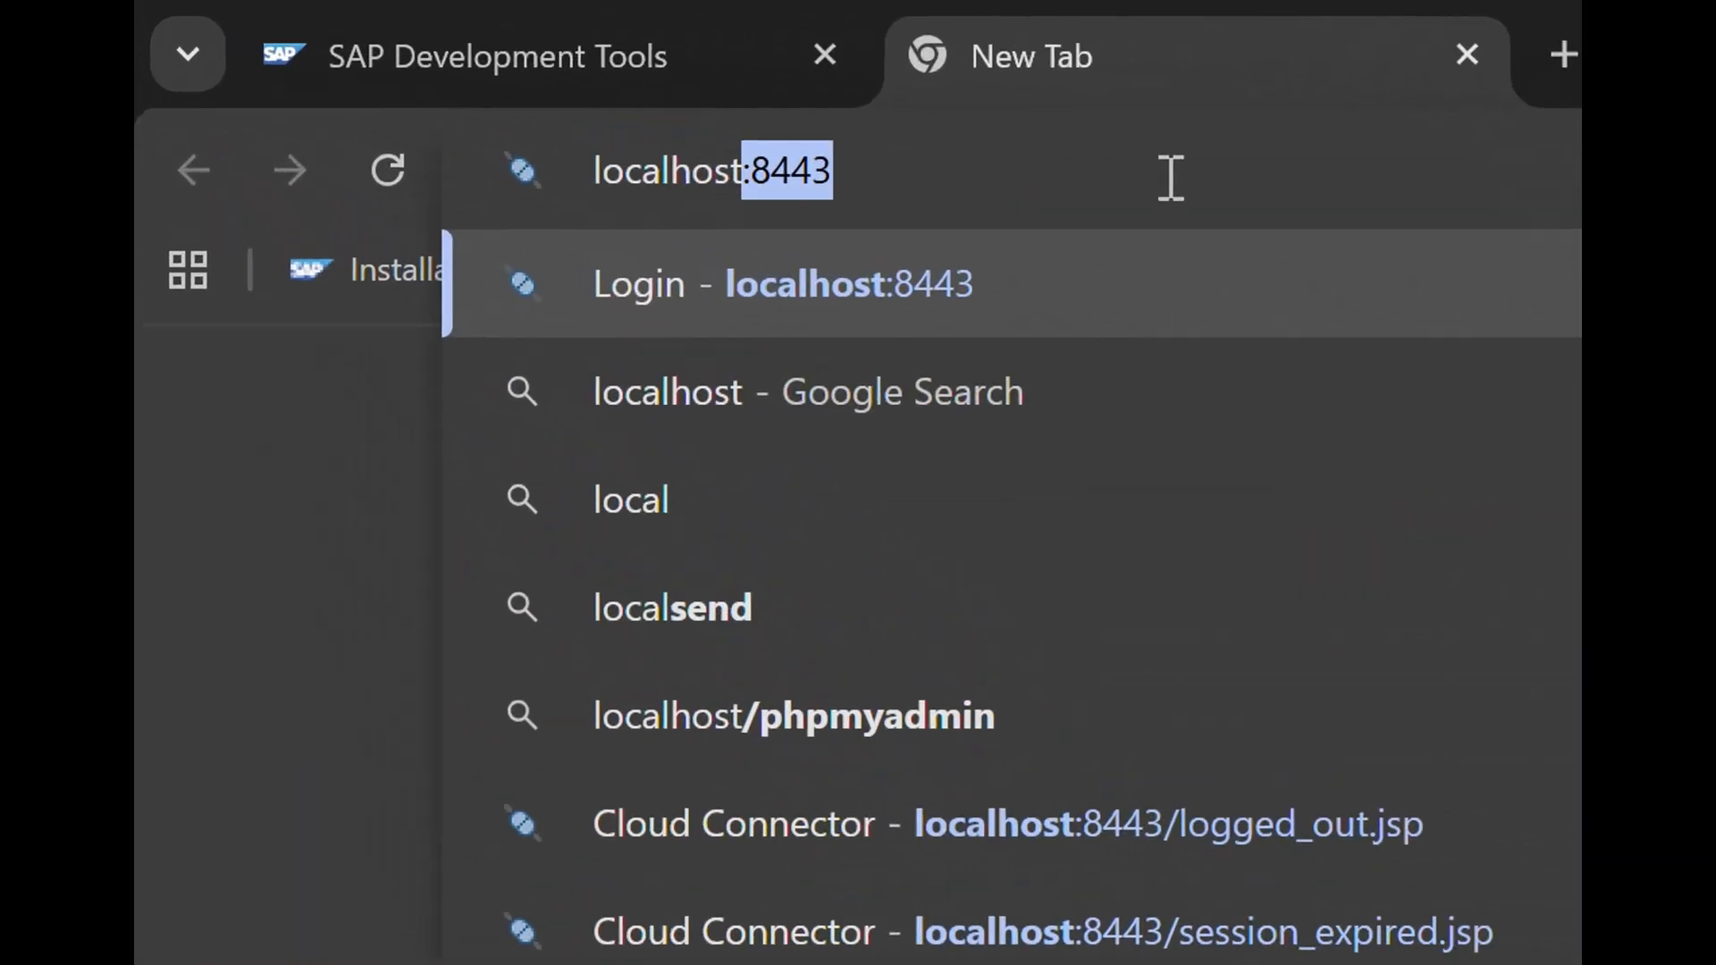
{"action": "type", "text": "8"}
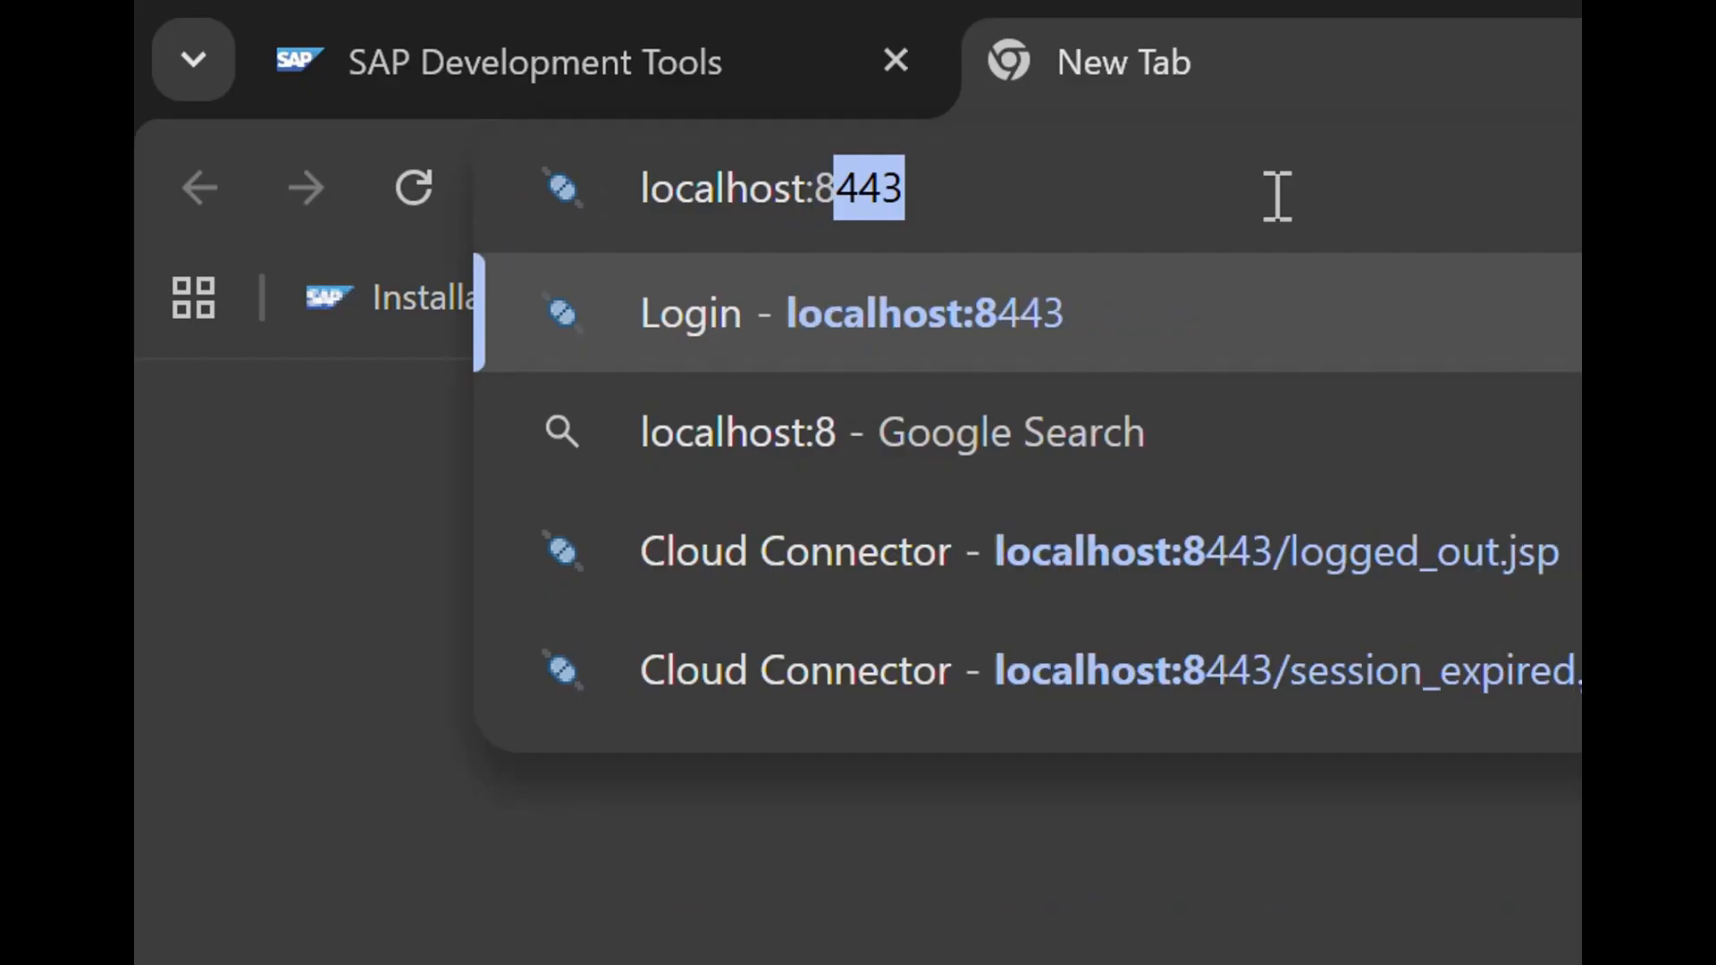
{"action": "type", "text": "443"}
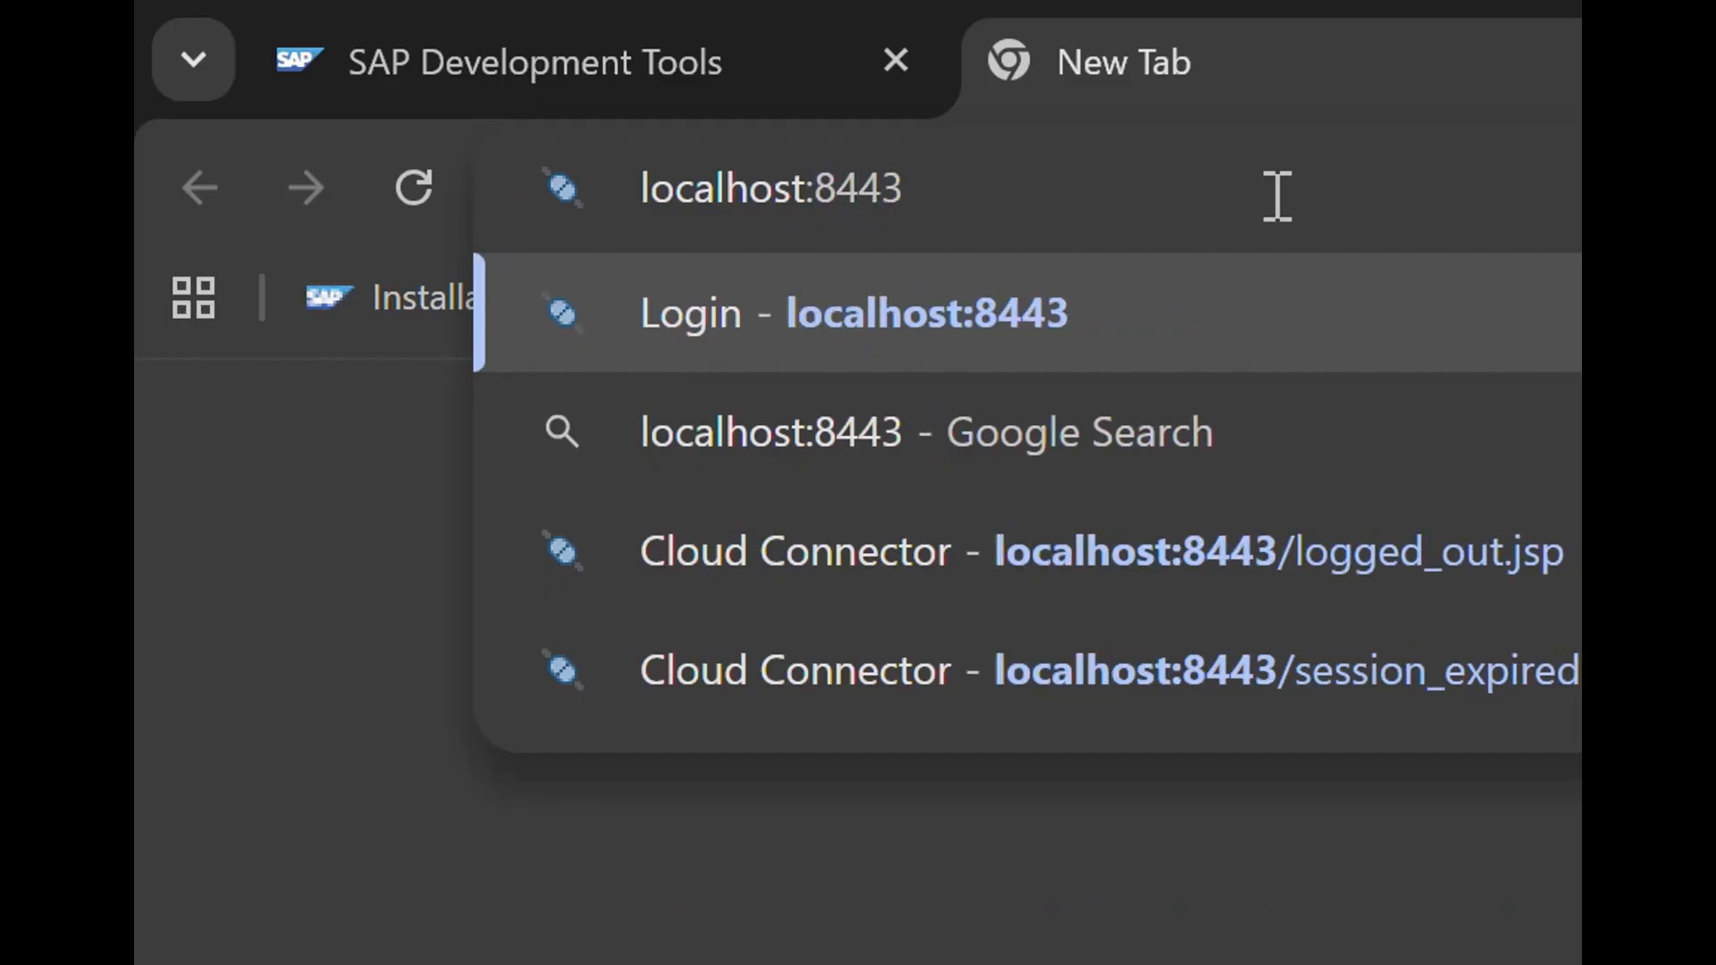
{"action": "key", "text": "Return"}
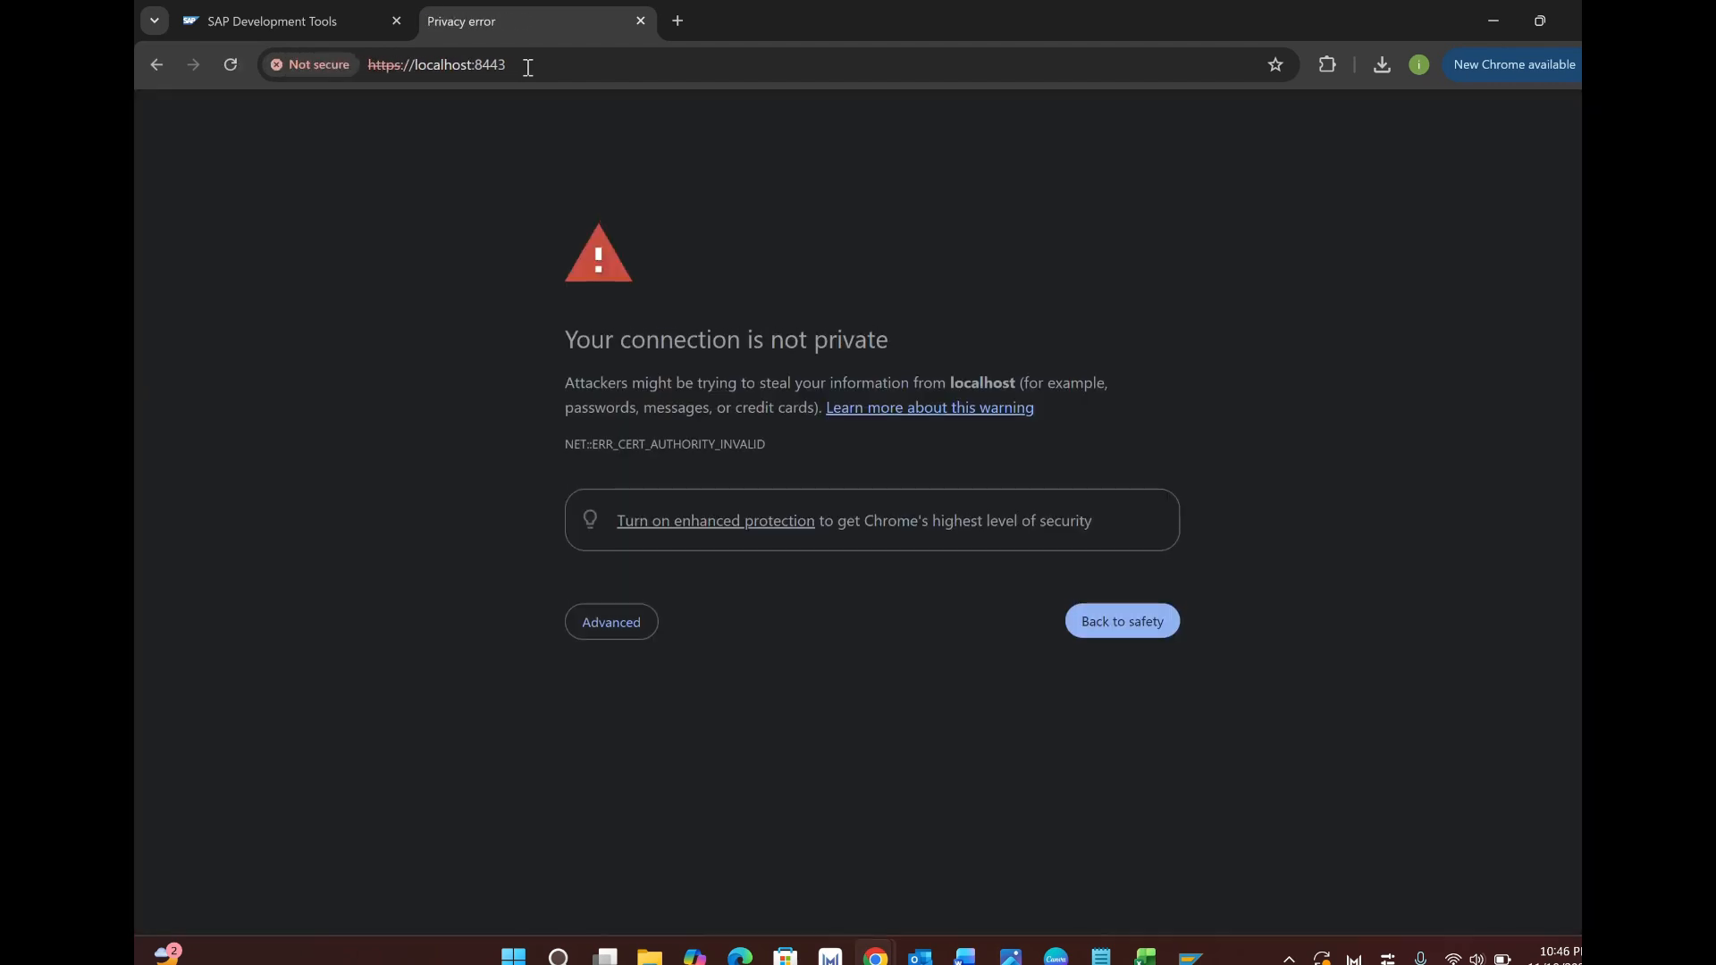
{"action": "left_click", "coordinate": [604, 629]}
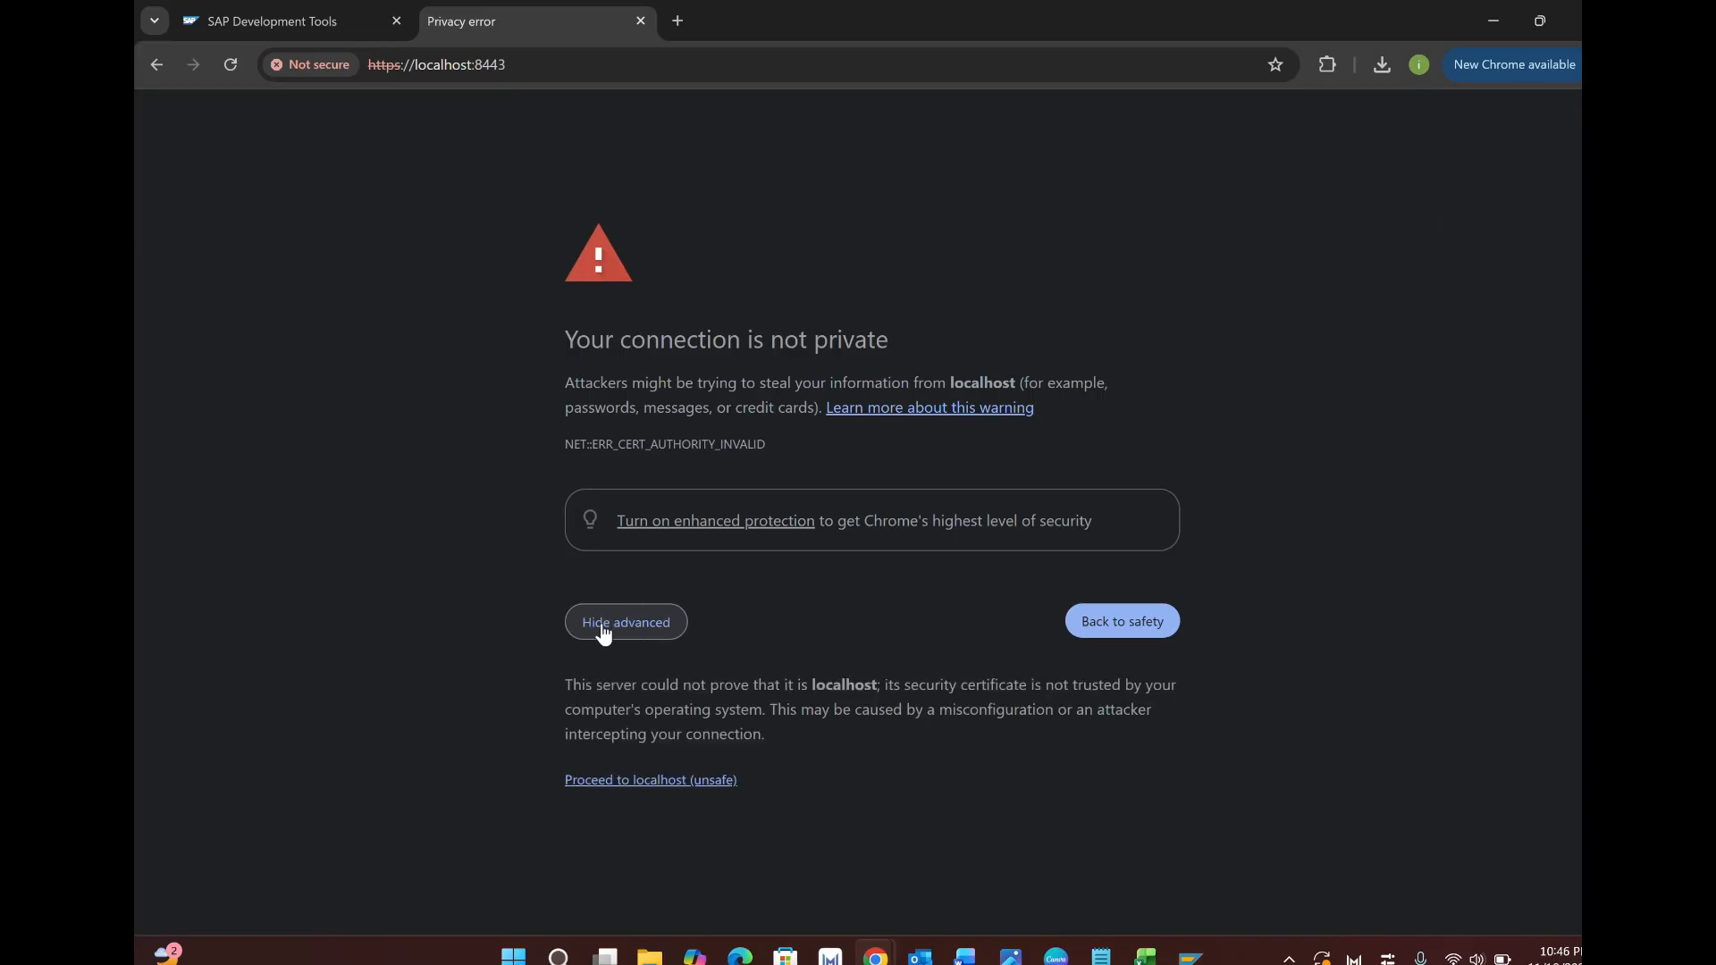
{"action": "left_click", "coordinate": [646, 781]}
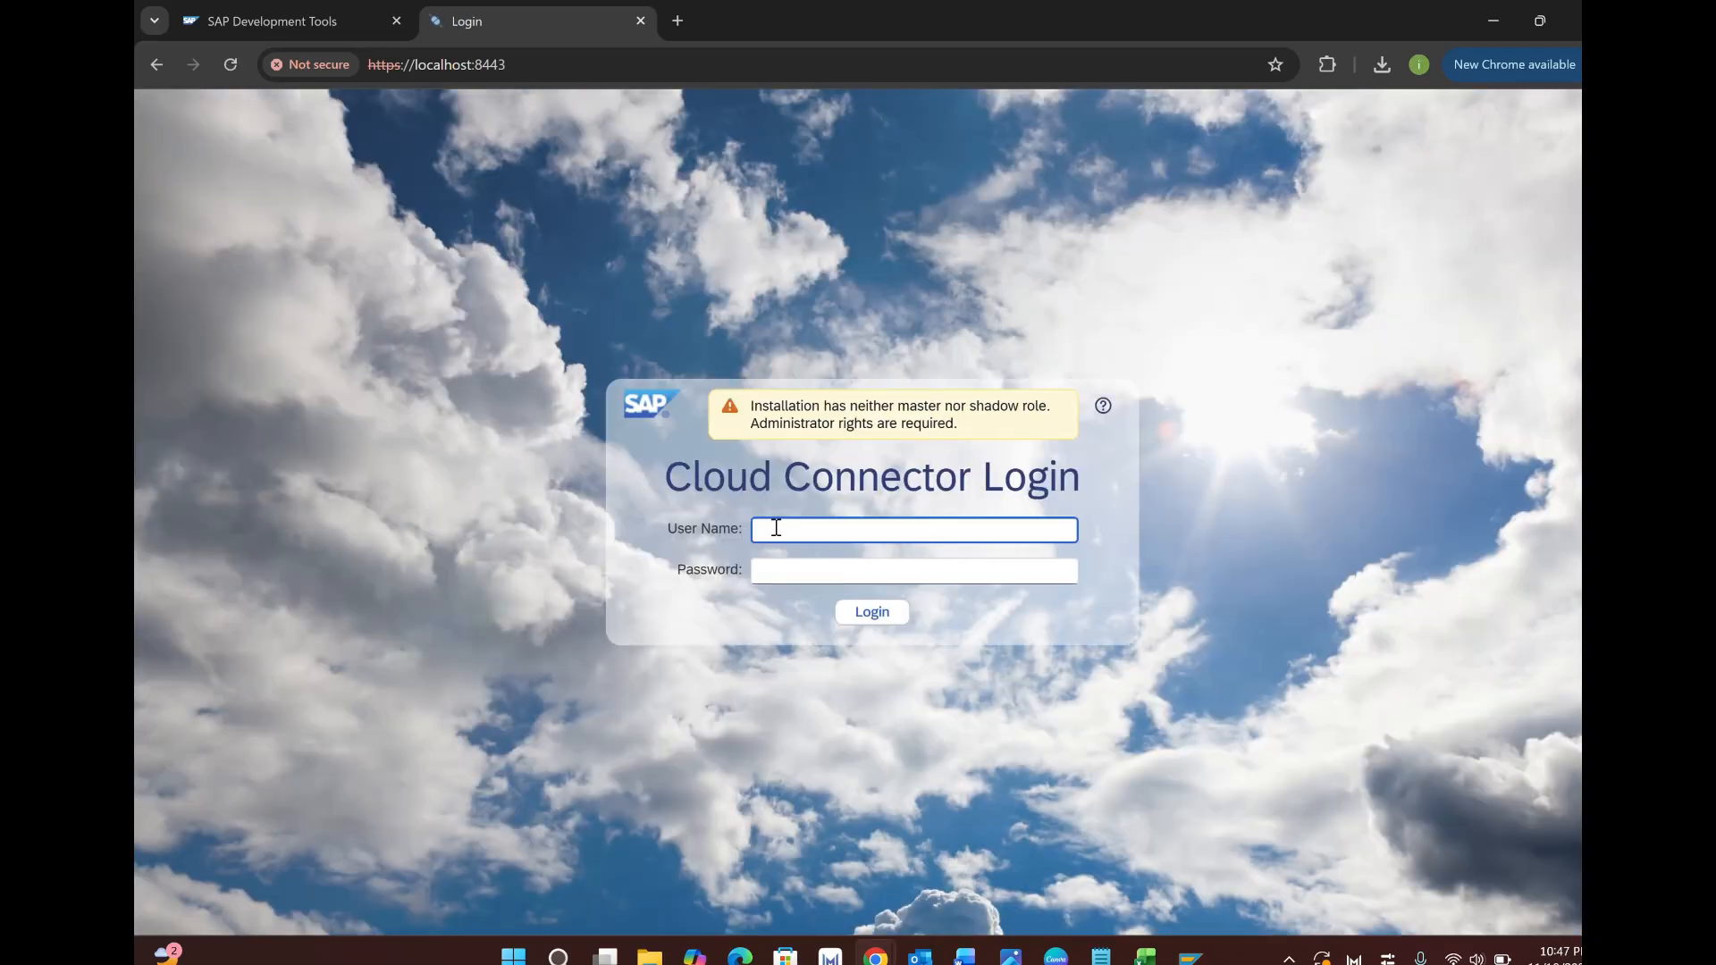
Log in with the administrator user name and initial password, retrying after the failed attempt.
{"action": "type", "text": "Administrator"}
{"action": "key", "text": "Tab"}
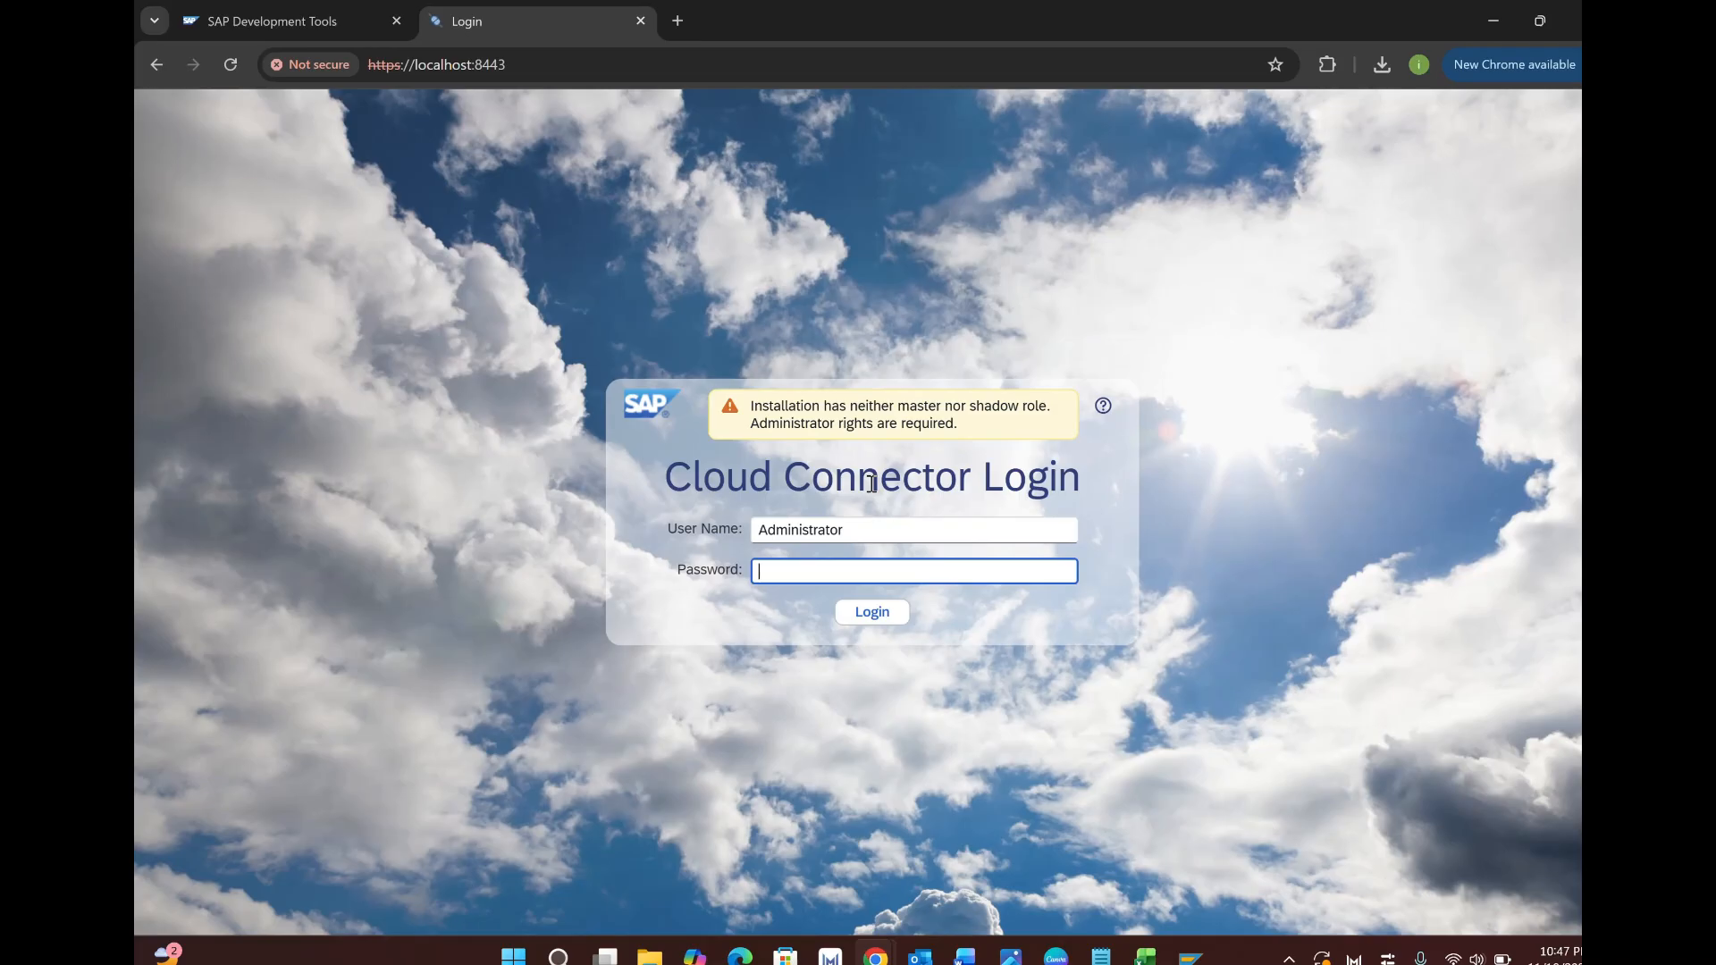
{"action": "type", "text": "manage"}
{"action": "key", "text": "Return"}
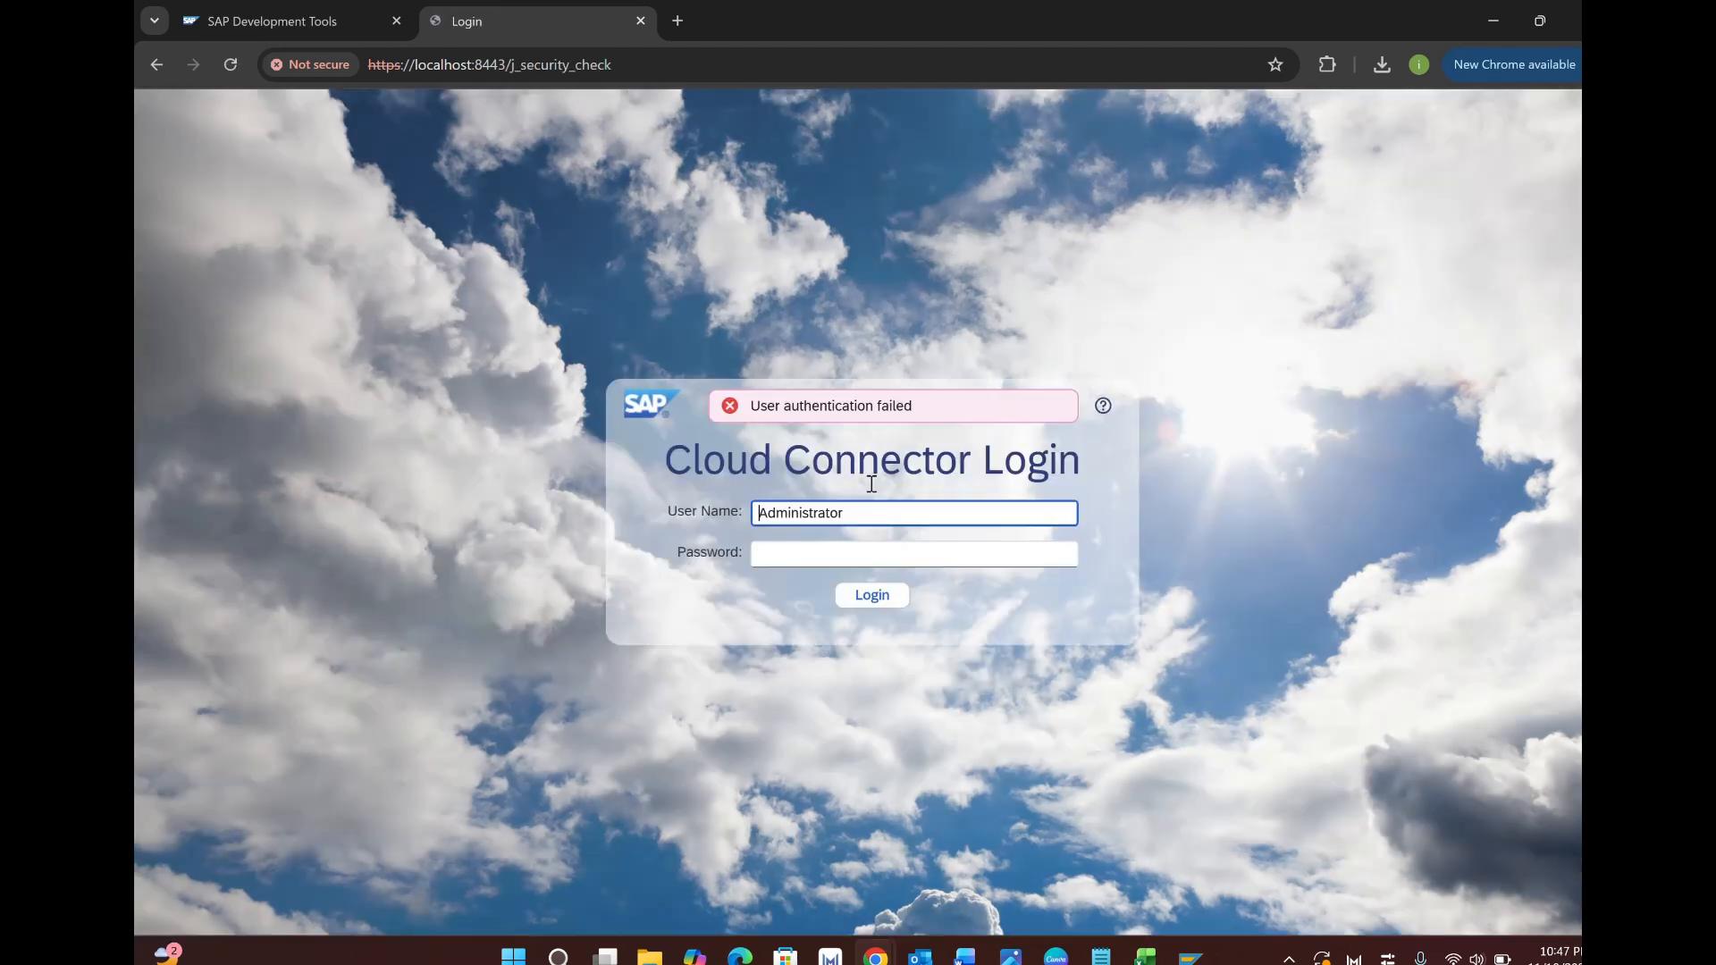
{"action": "key", "text": "Tab"}
{"action": "type", "text": "manage"}
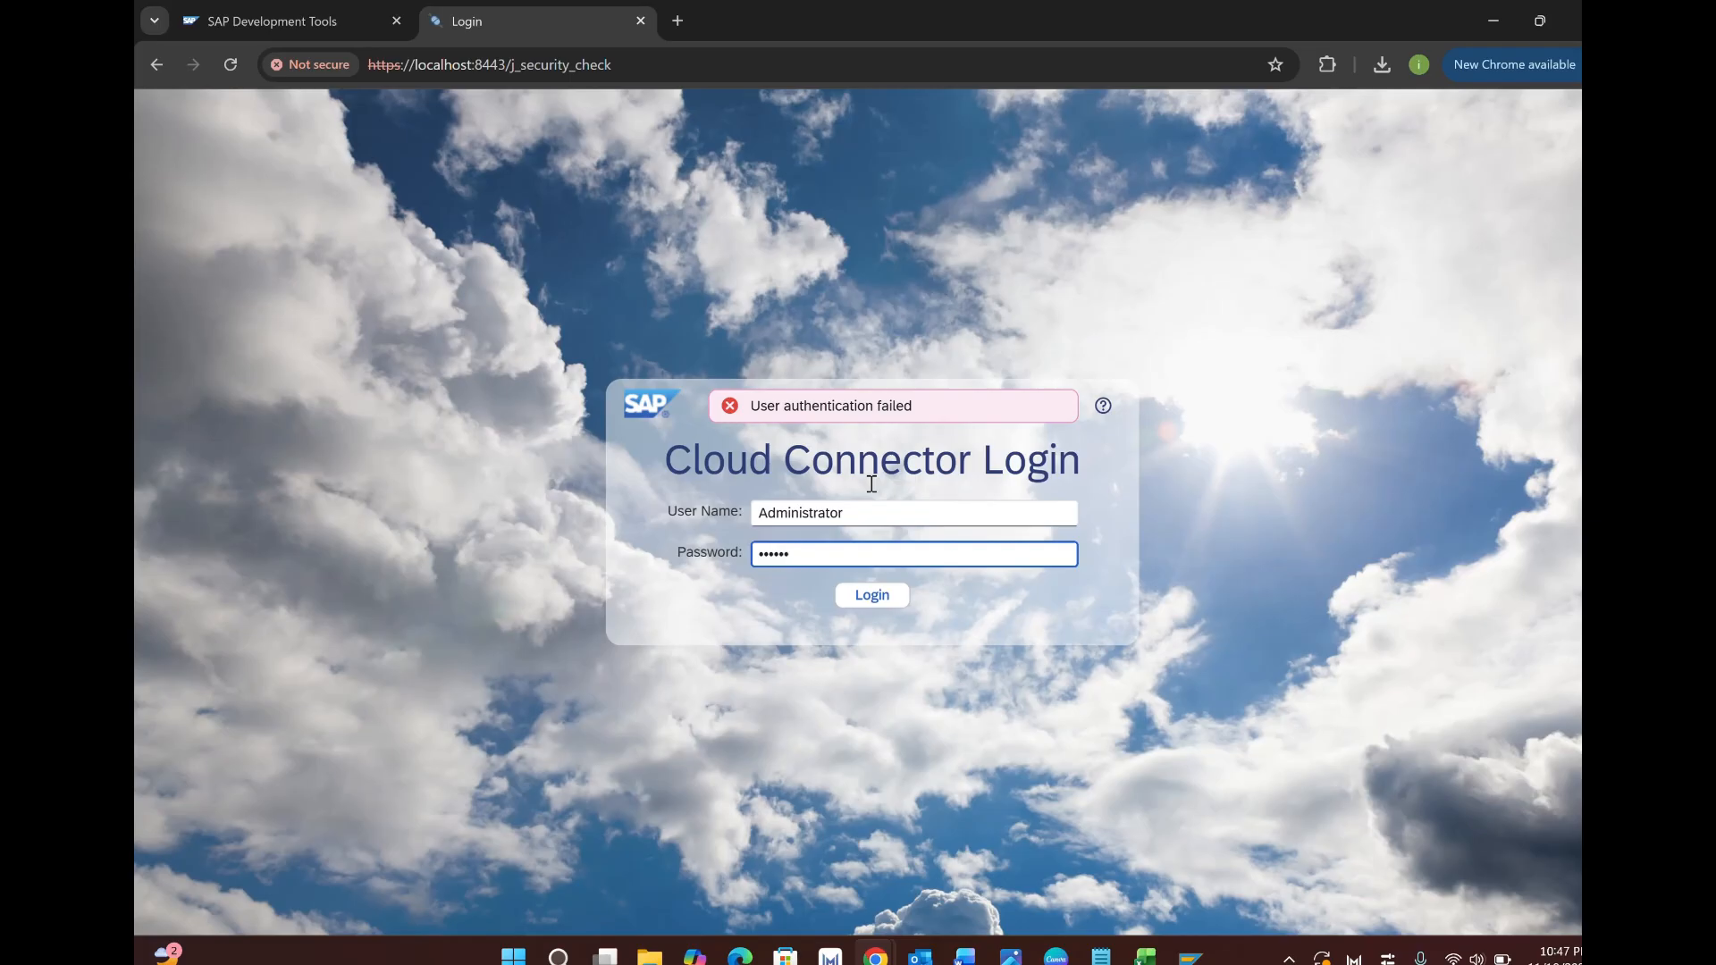
{"action": "key", "text": "Return"}
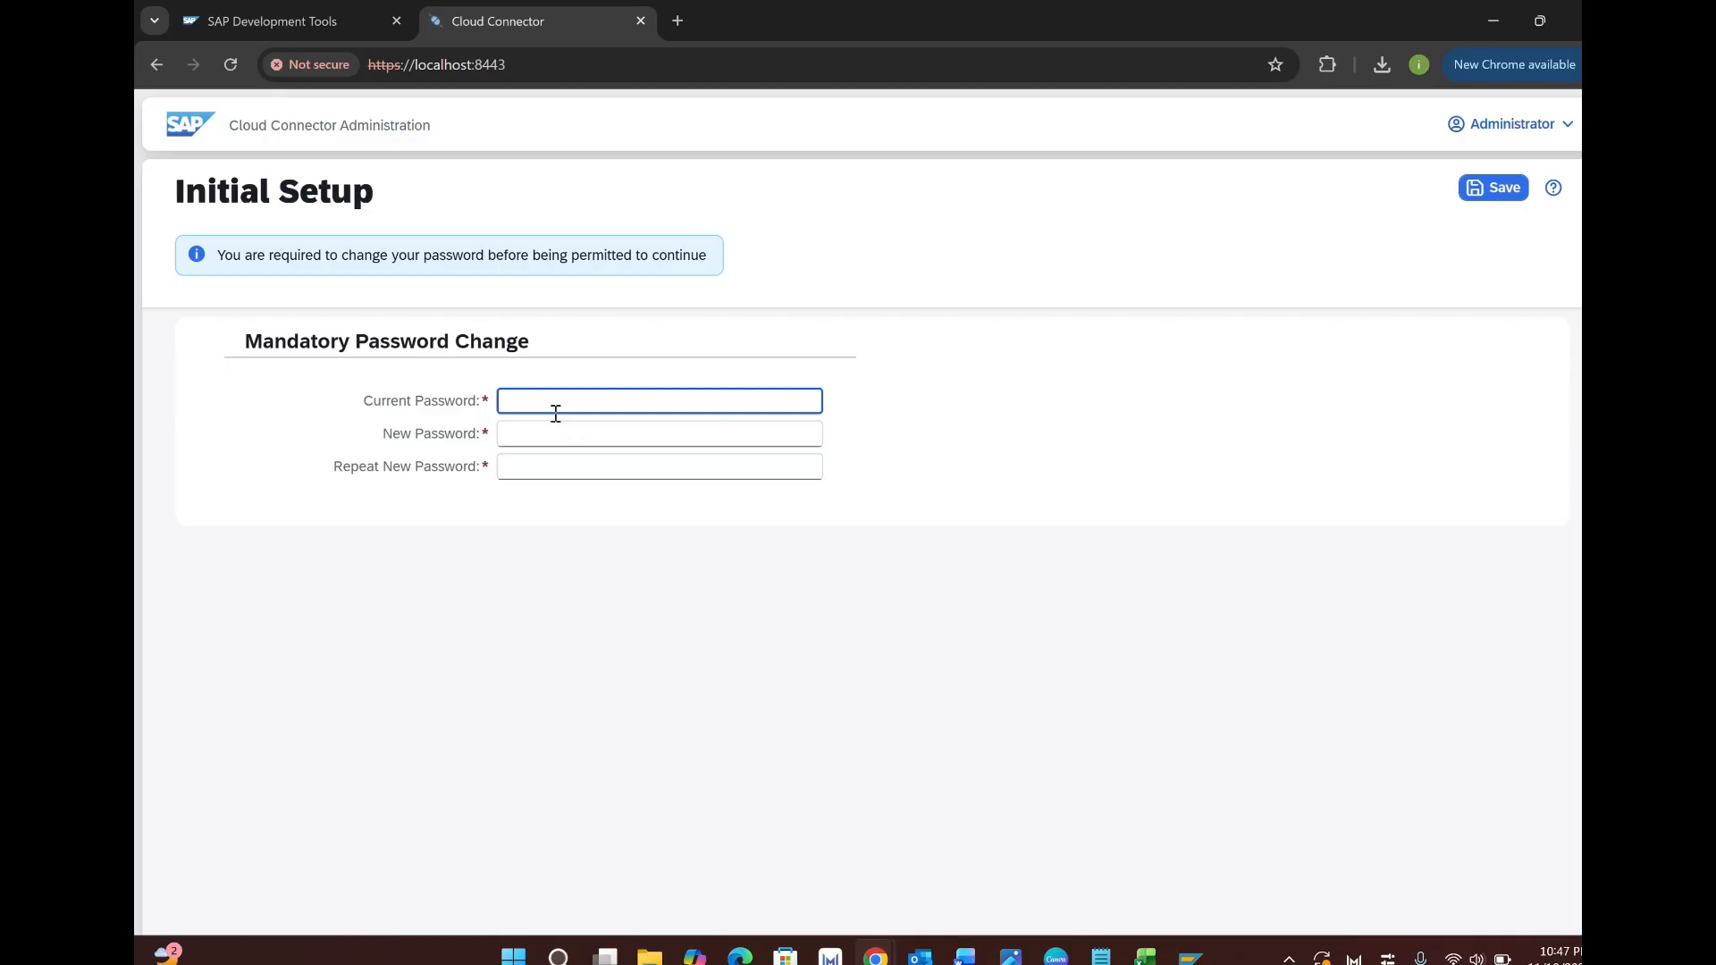
Replace the current admin password with a new password and save the change.
{"action": "type", "text": "manage"}
{"action": "key", "text": "Tab"}
{"action": "type", "text": "m"}
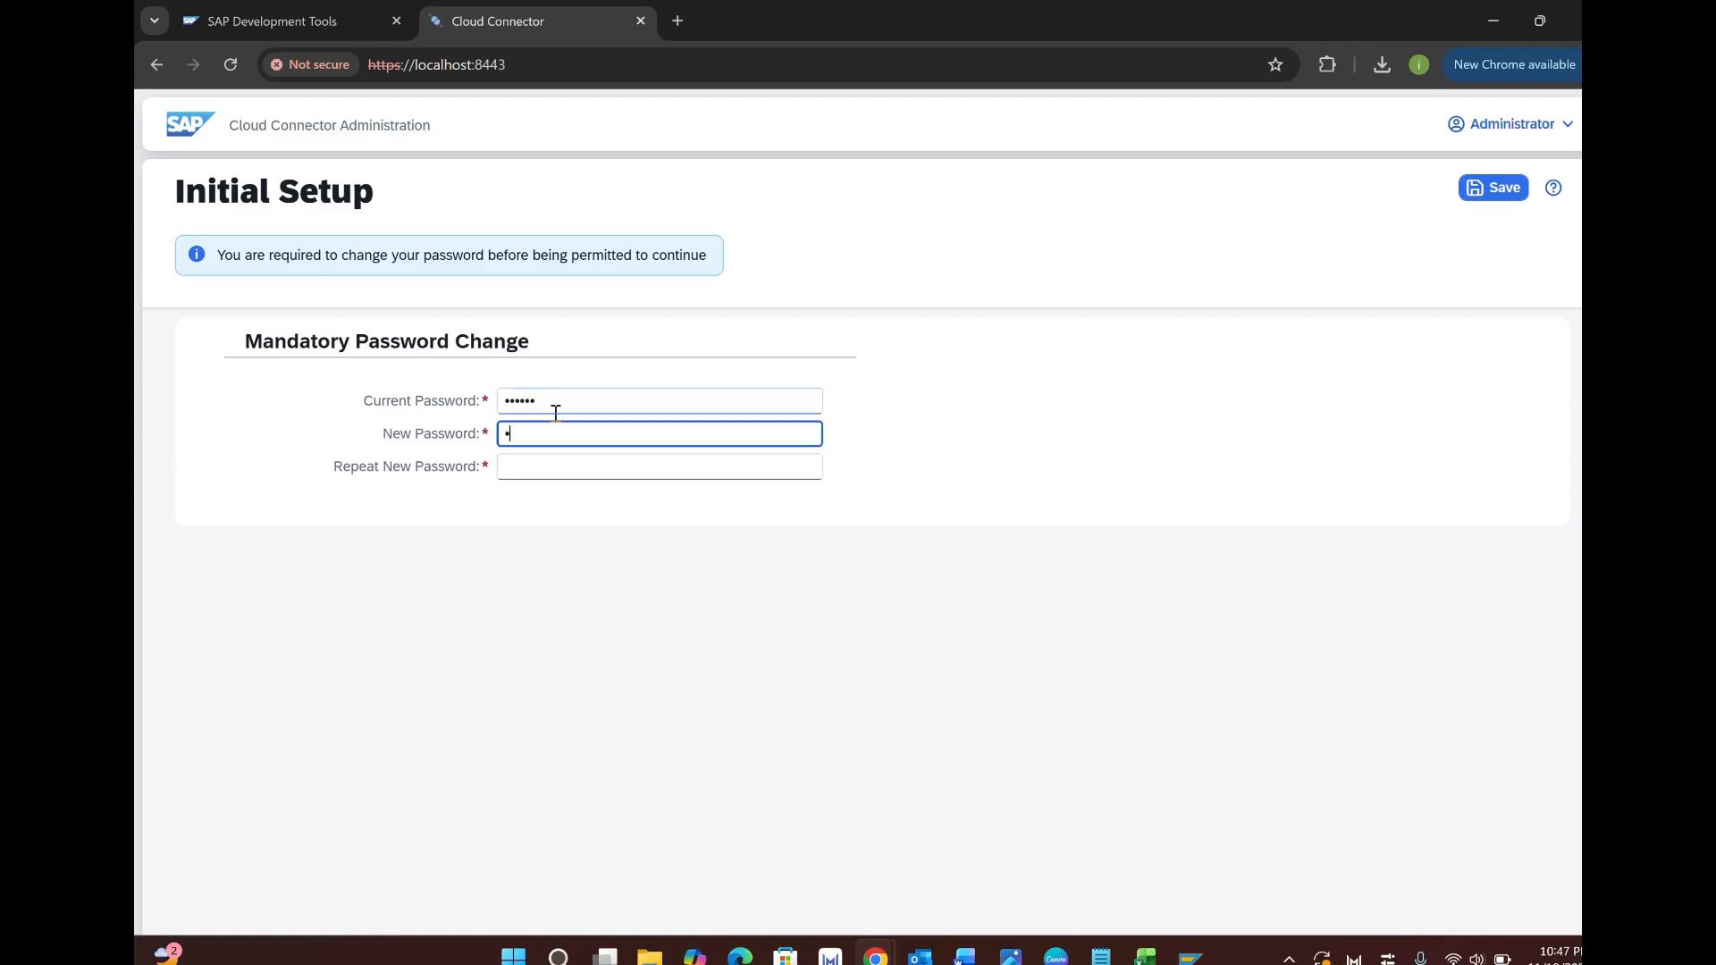
{"action": "type", "text": "anage123"}
{"action": "key", "text": "Tab"}
{"action": "type", "text": "manage123"}
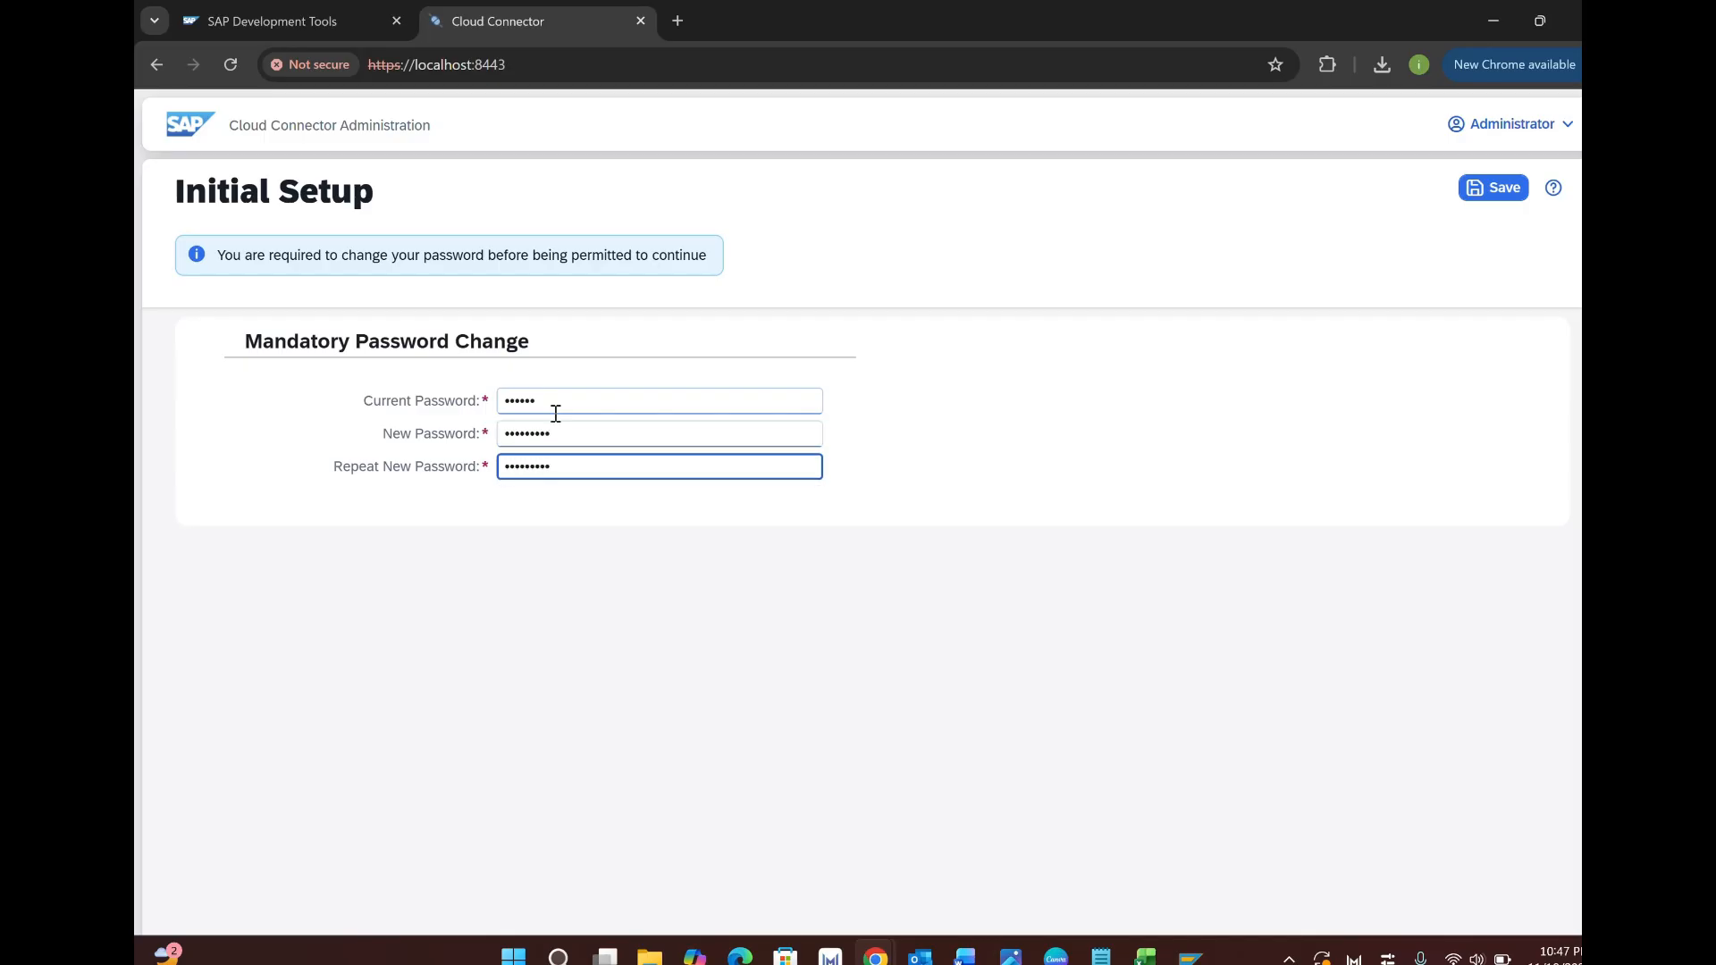
{"action": "left_click", "coordinate": [1506, 190]}
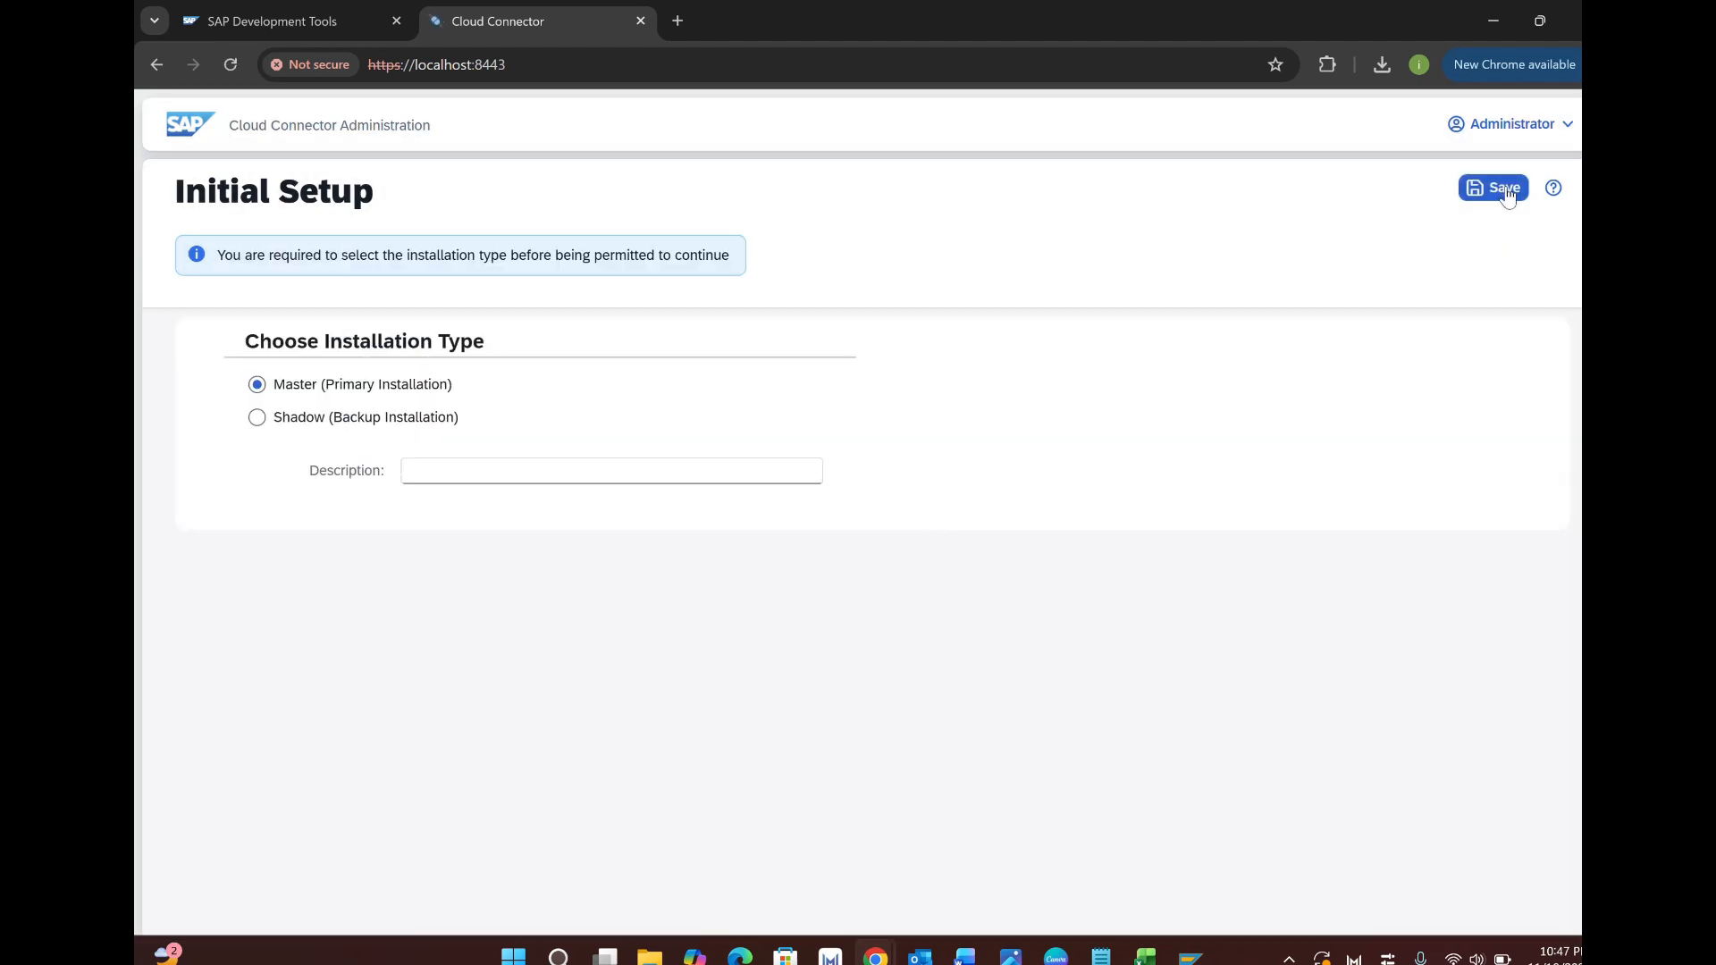
Select Master (Primary Installation) as the installation type and save.
{"action": "left_click", "coordinate": [262, 391]}
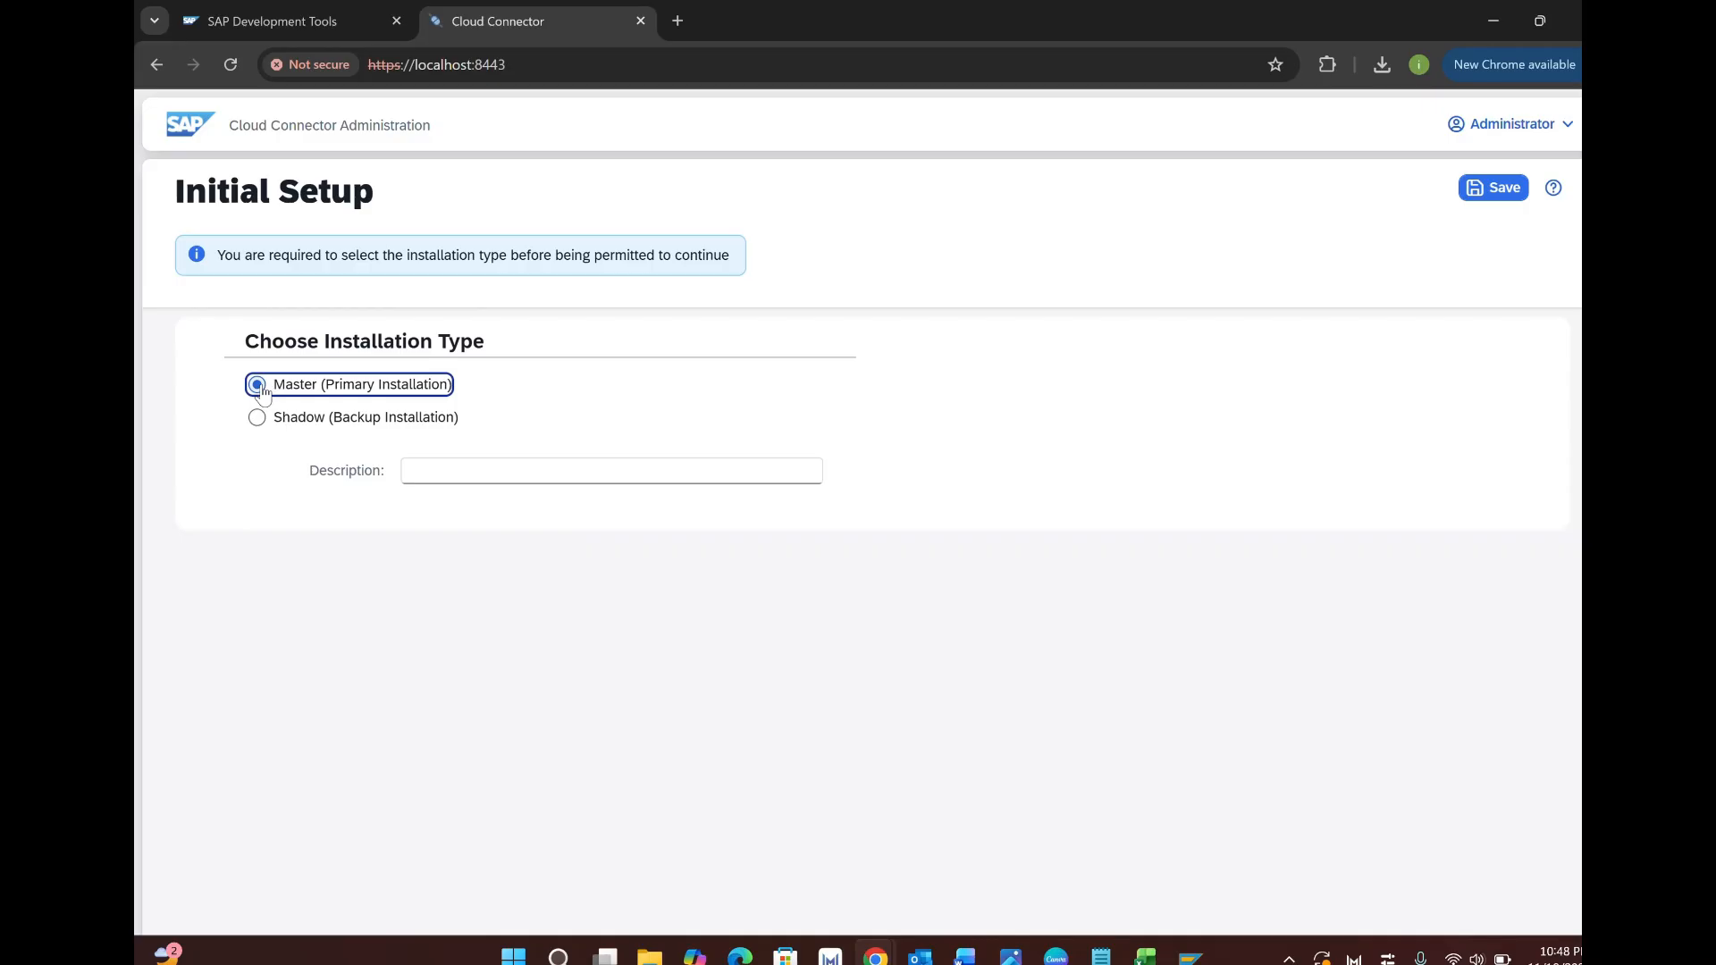
{"action": "left_click", "coordinate": [1503, 192]}
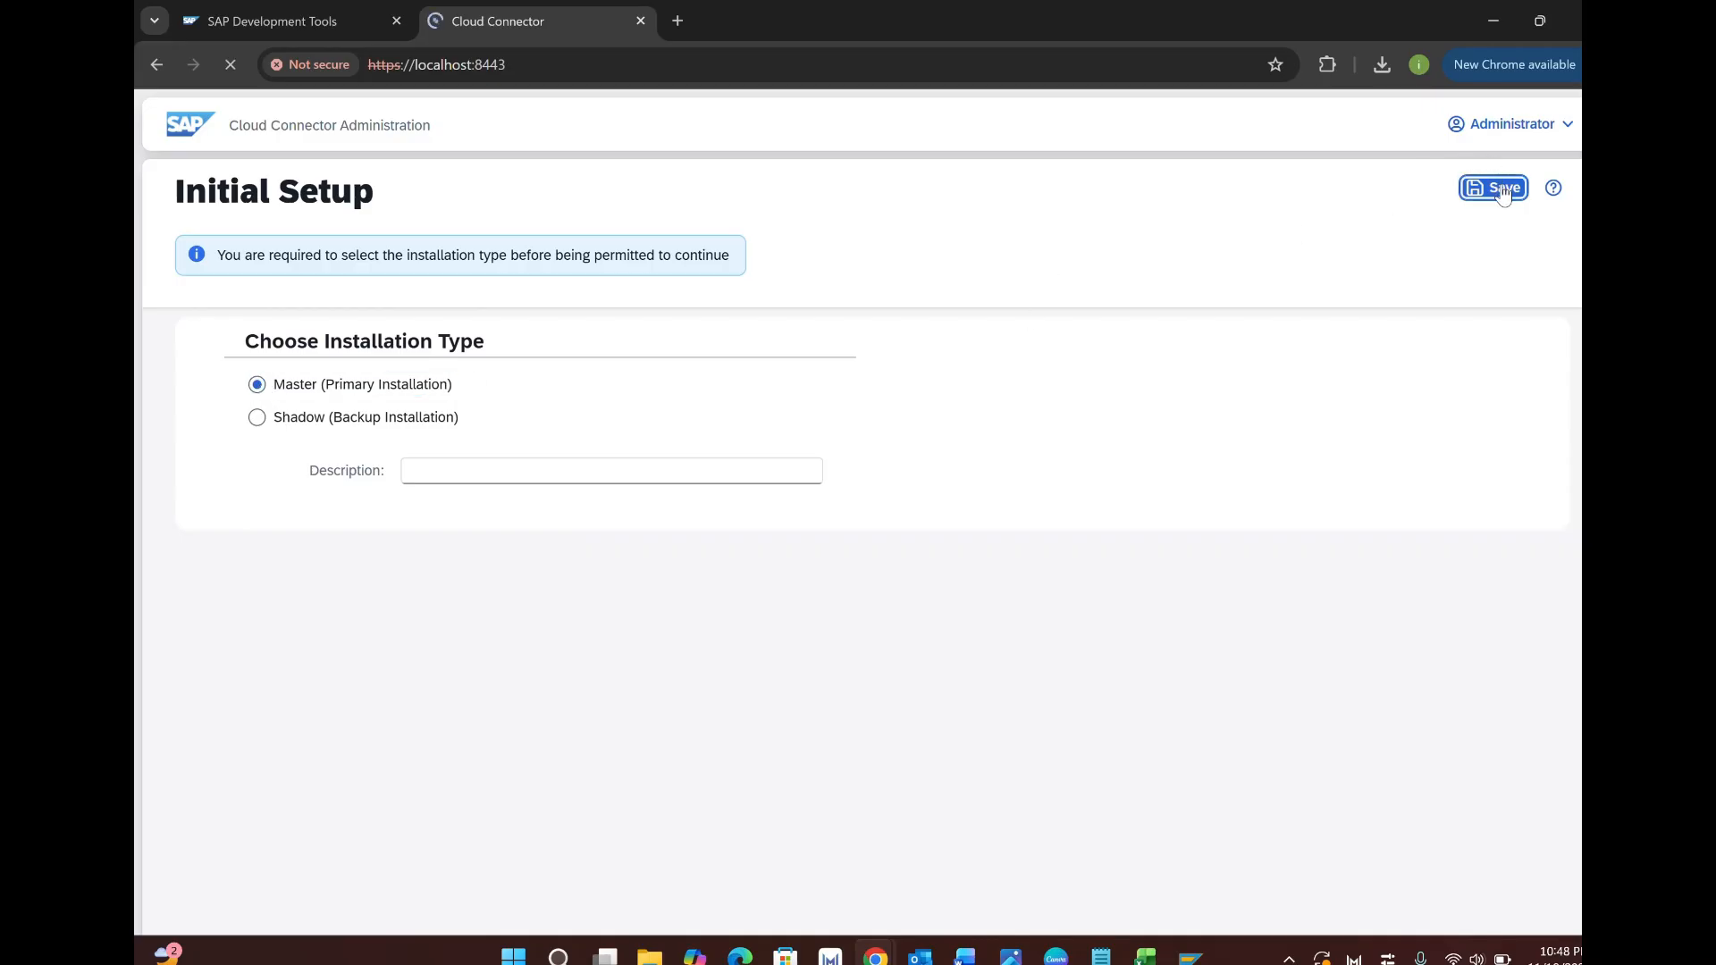